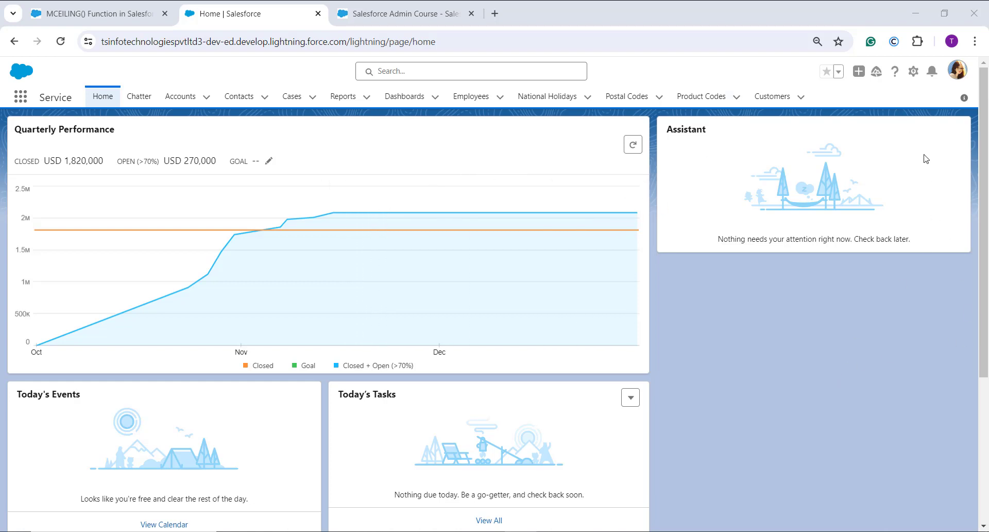
Step: Open the Object Manager in Salesforce Setup
left_click(913, 76)
left_click(870, 121)
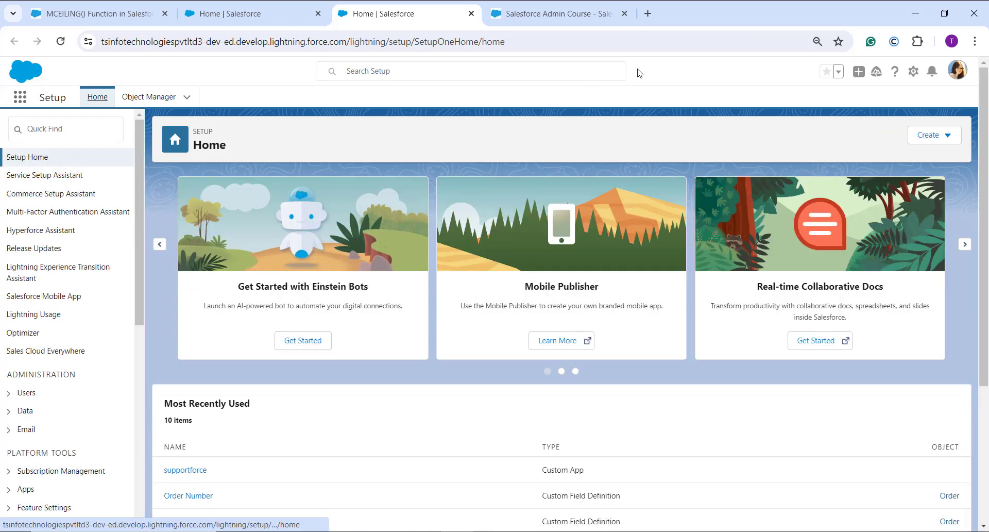
left_click(166, 98)
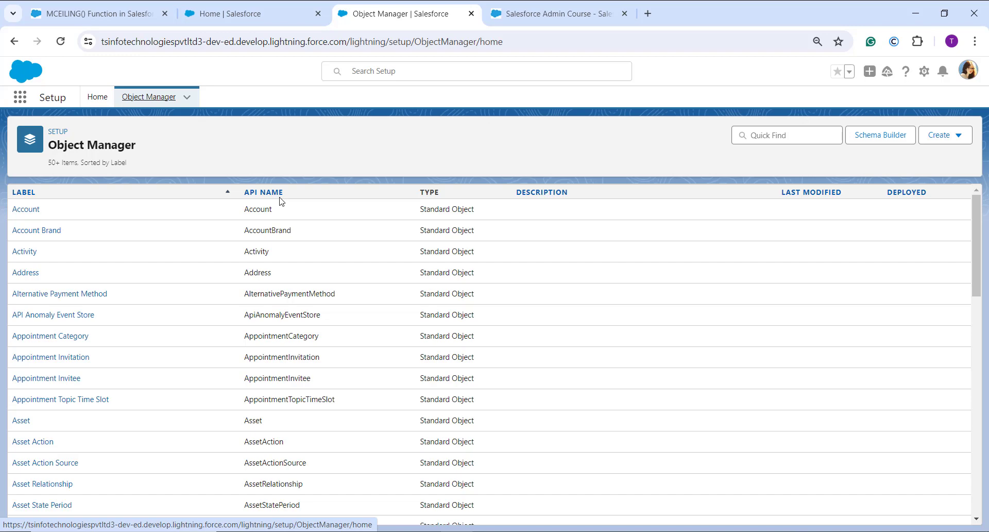
Step: Search the objects for "order" and open the Order object's Fields & Relationships
left_click(793, 134)
type("ore")
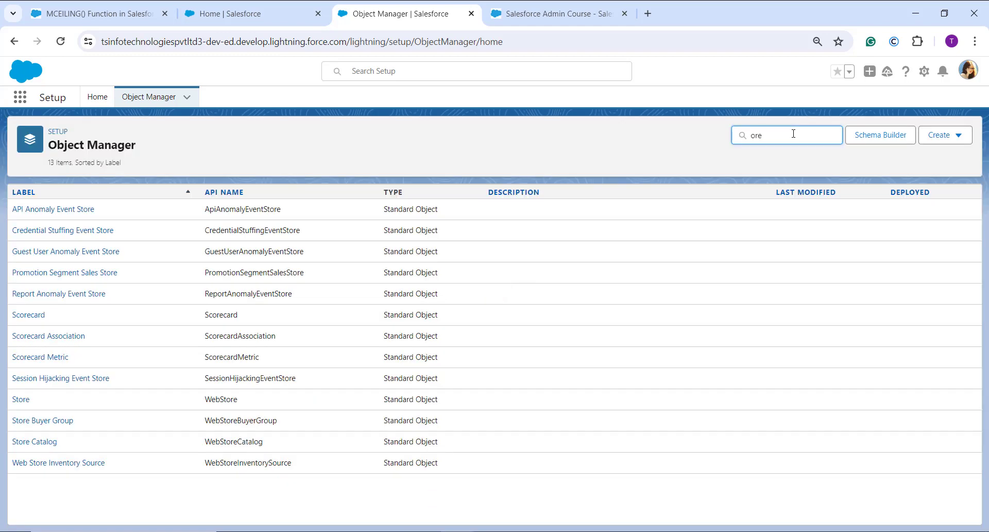
key("BackSpace")
type("der")
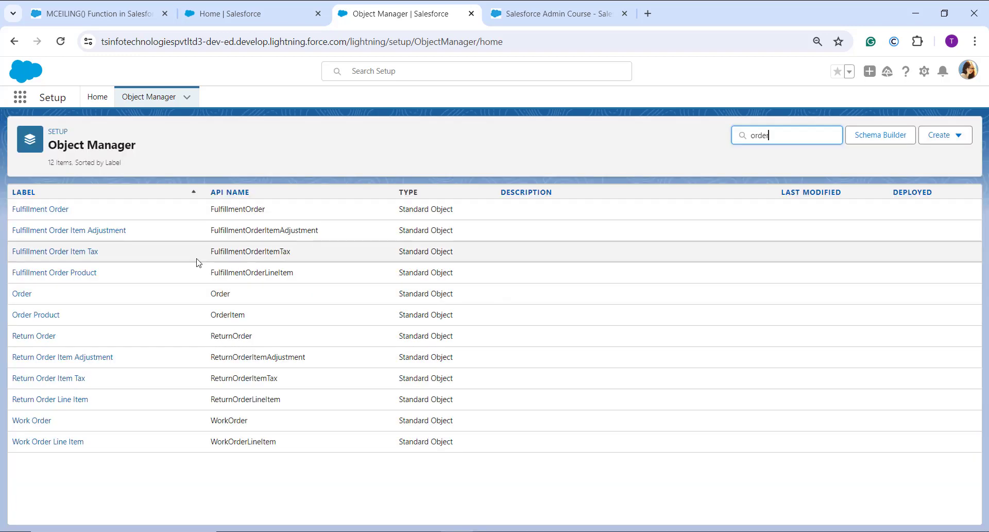
left_click(22, 294)
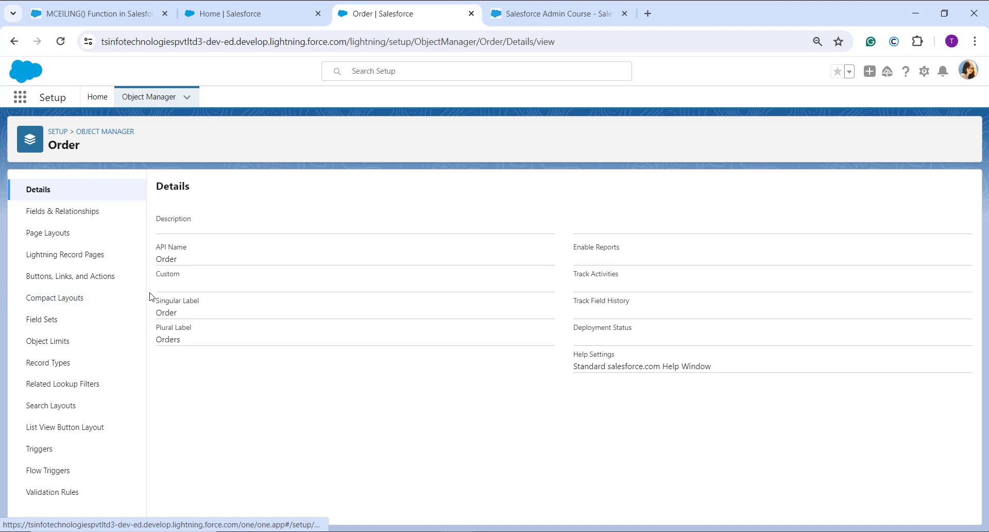
left_click(88, 220)
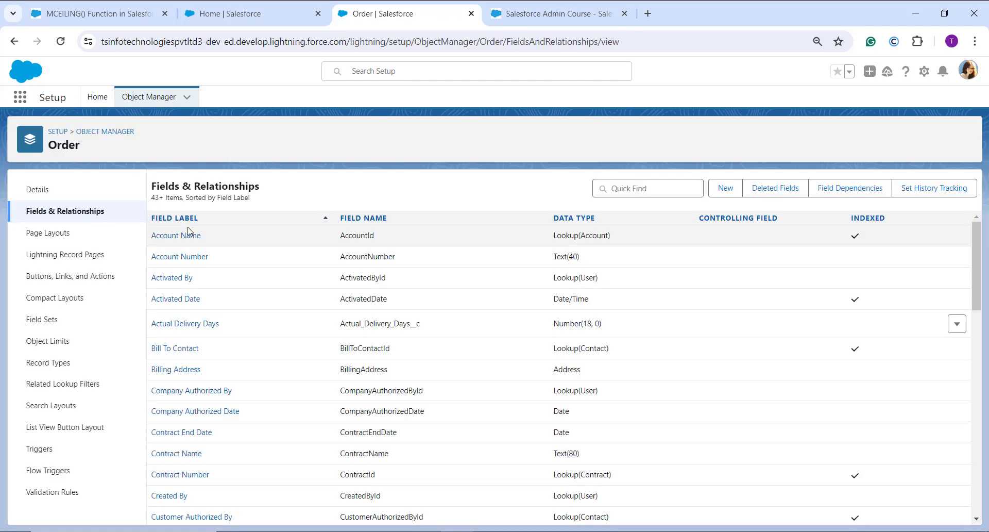
Step: Start a new custom field on the Order object with the Formula data type and proceed to its output type
left_click(720, 186)
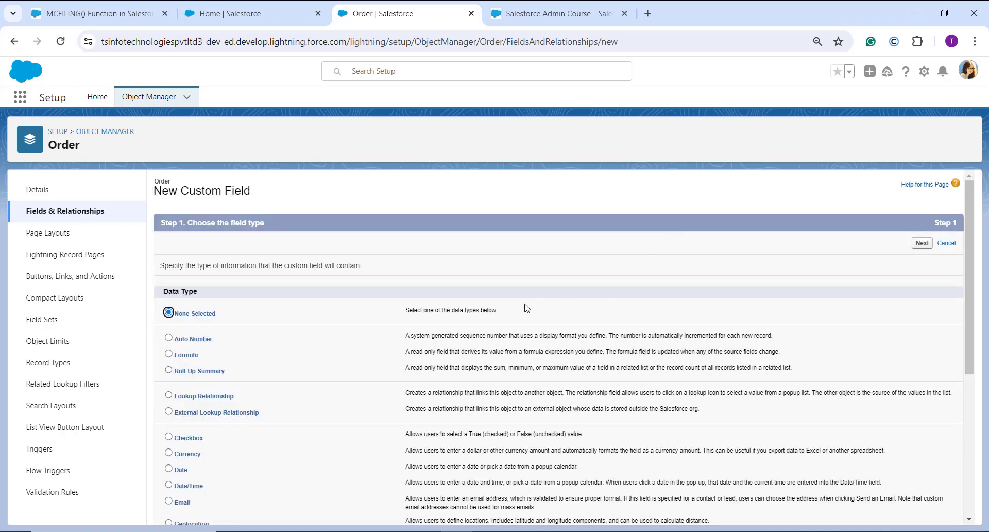
scroll(463, 309, "down", 1)
left_click(185, 299)
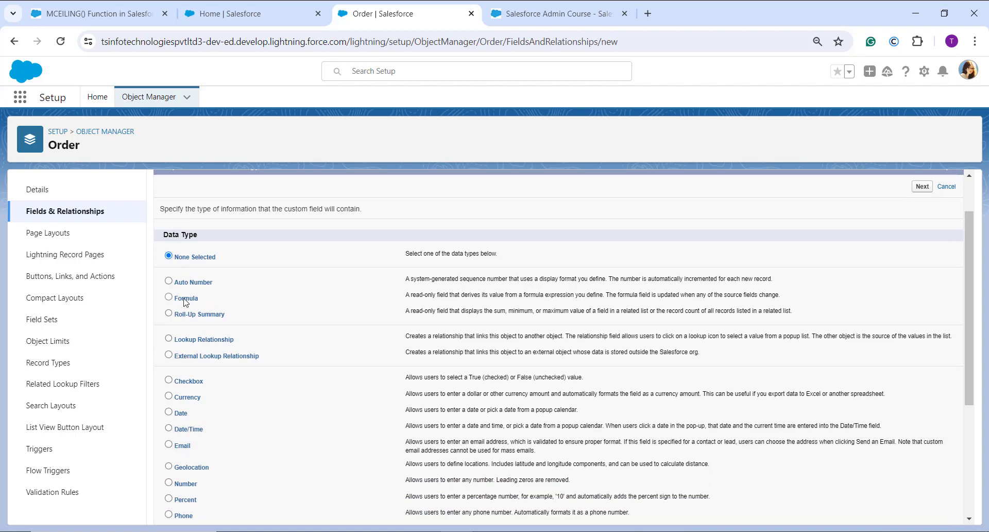
scroll(320, 305, "up", 1)
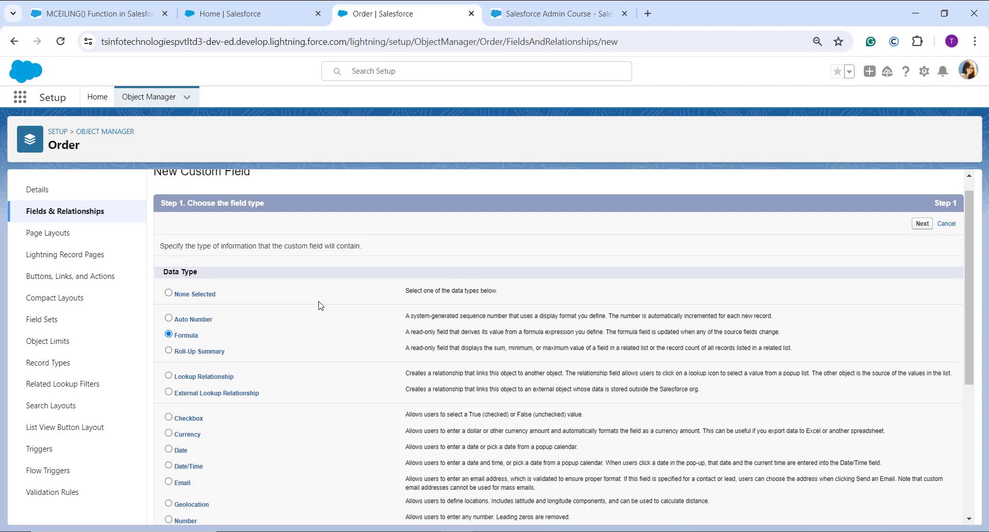
left_click(923, 225)
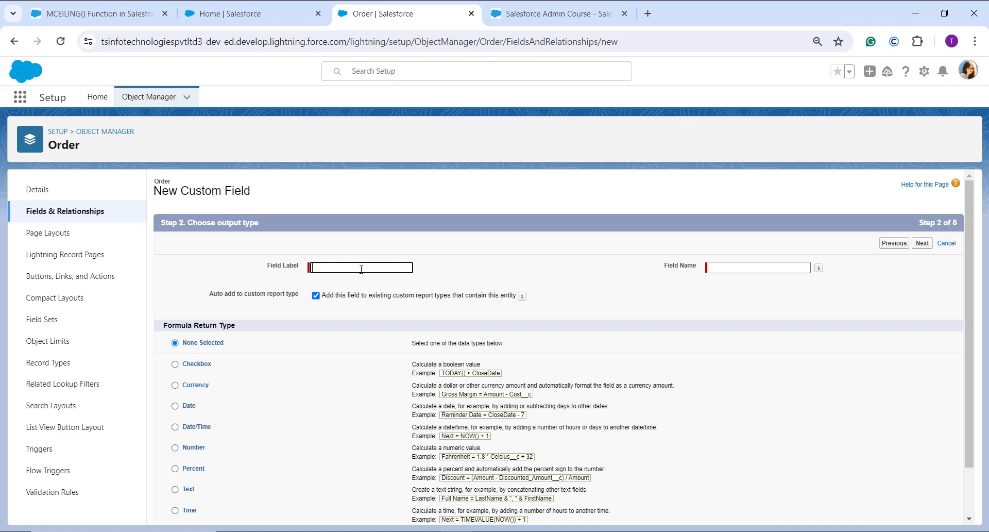
Step: Label the new formula field "Product Needed" and let the field name Product_Needed fill in
type("Product Needed")
left_click(784, 299)
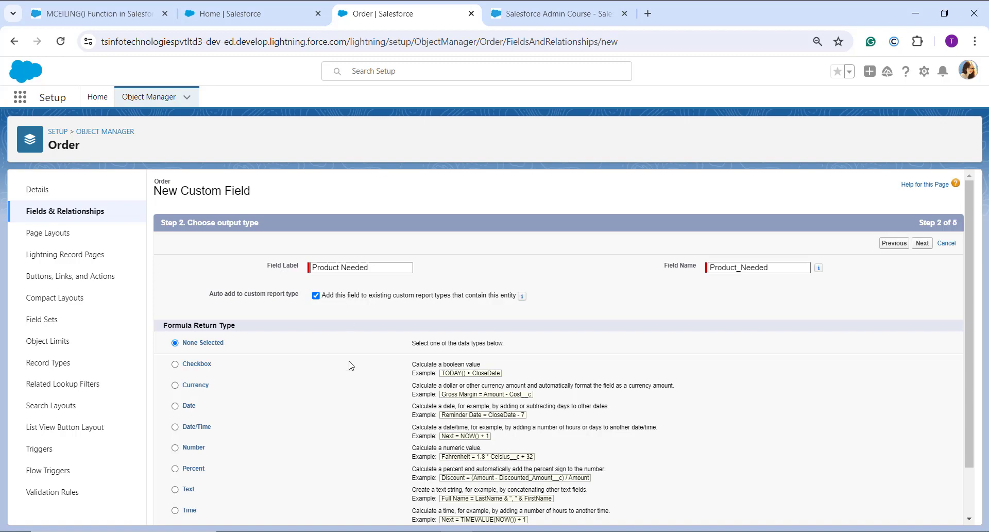
Step: Set the formula return type to Number with 2 decimal places and proceed to the formula editor
scroll(349, 366, "down", 1)
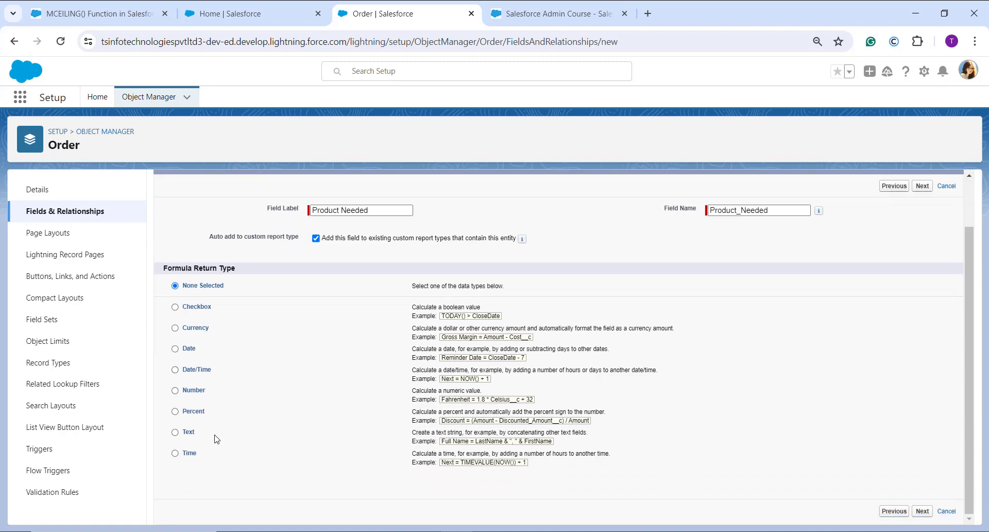
left_click(199, 392)
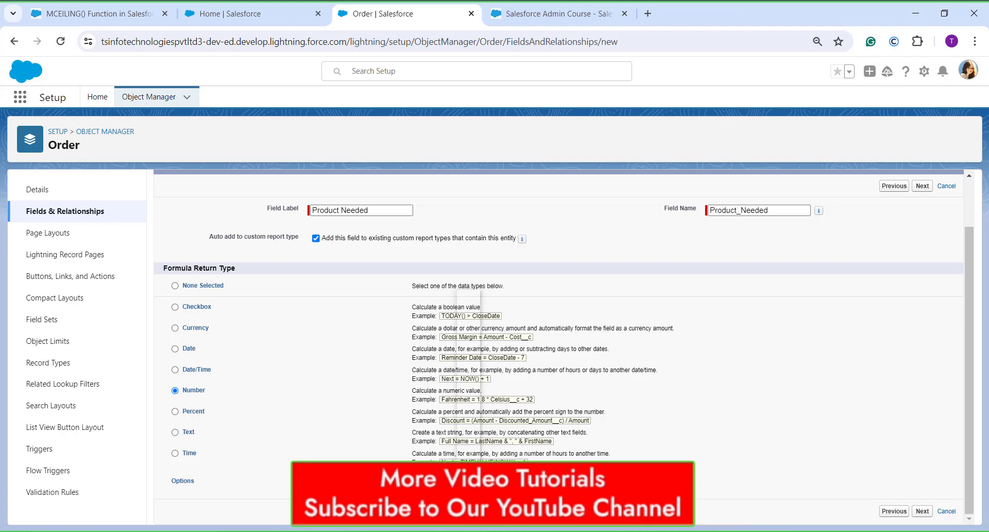
left_click(466, 479)
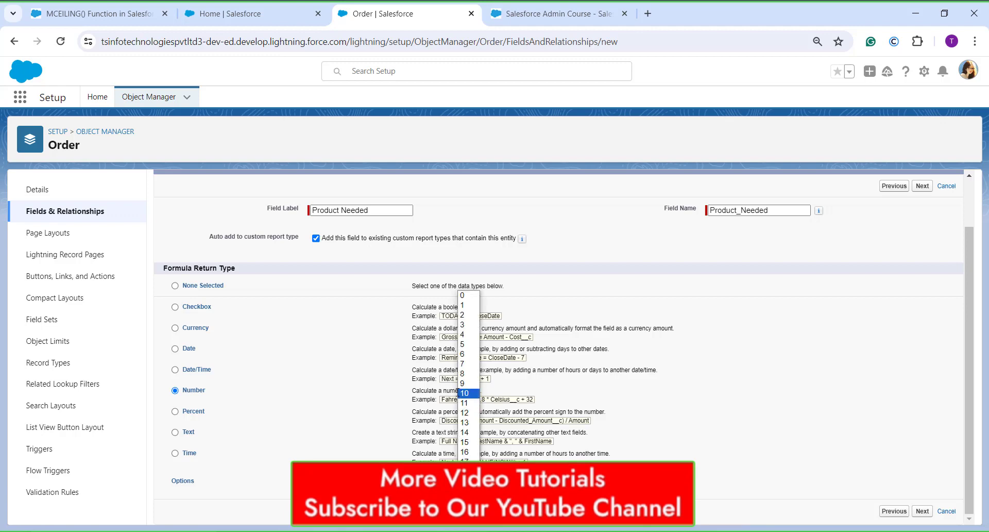
left_click(463, 315)
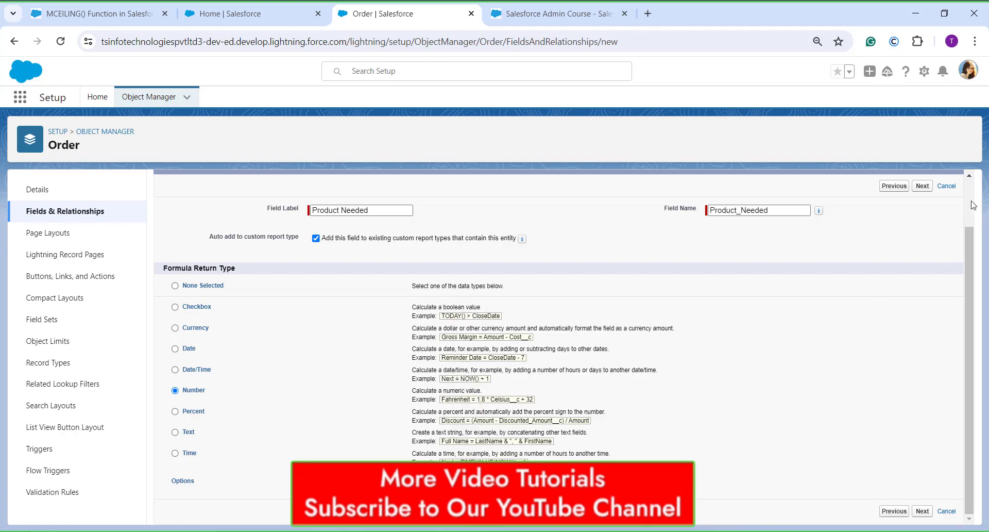
left_click(920, 186)
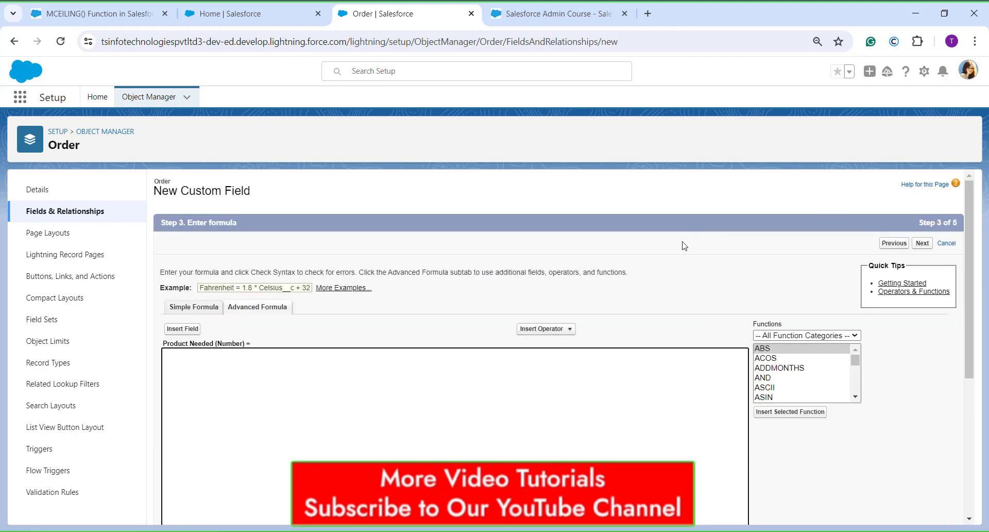
Step: Insert the MCEILING function from the Math category into the Product Needed formula
scroll(684, 245, "down", 1)
left_click(380, 354)
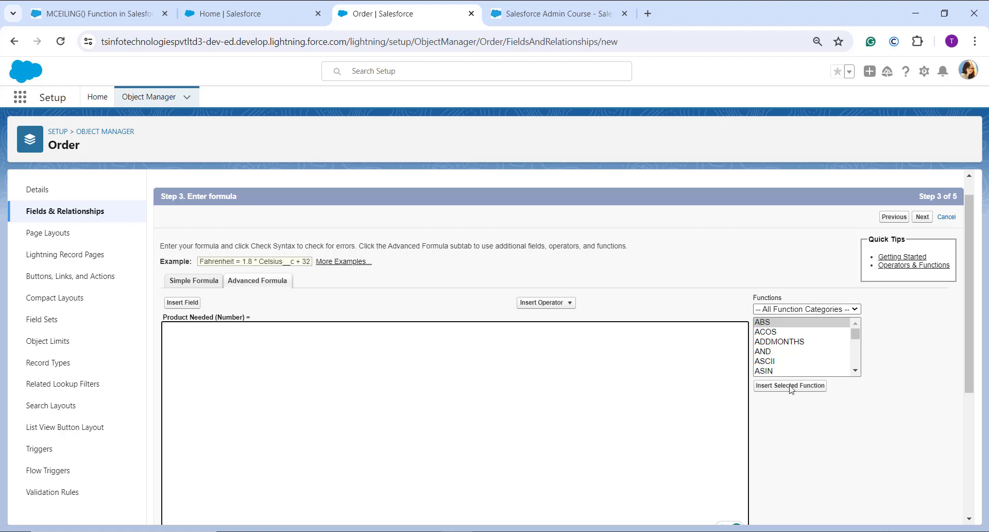
left_click(775, 309)
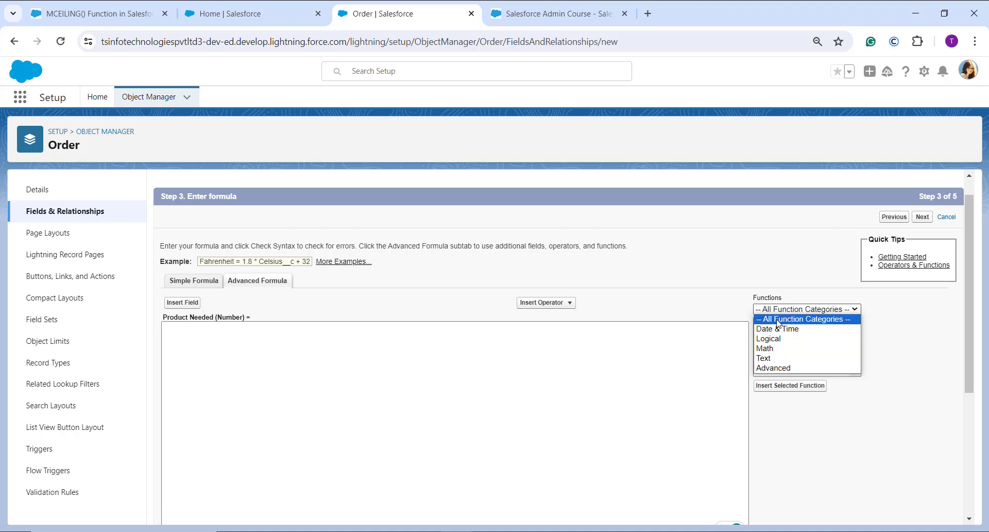
left_click(776, 348)
scroll(796, 351, "down", 4)
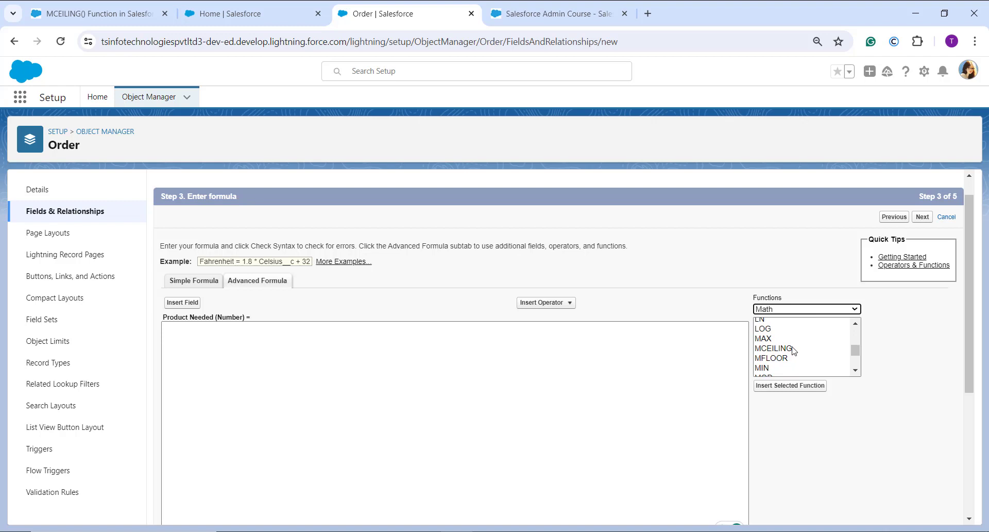
left_click(793, 348)
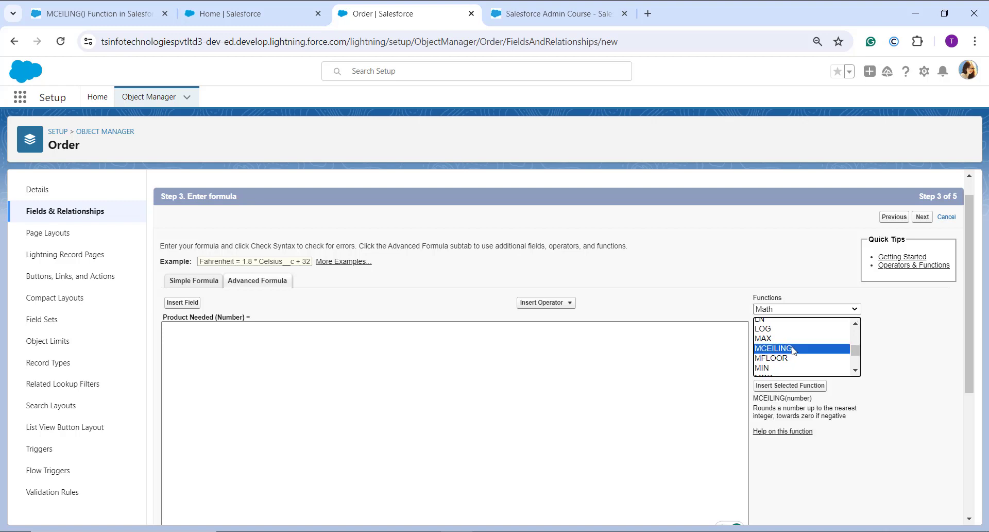
left_click(781, 388)
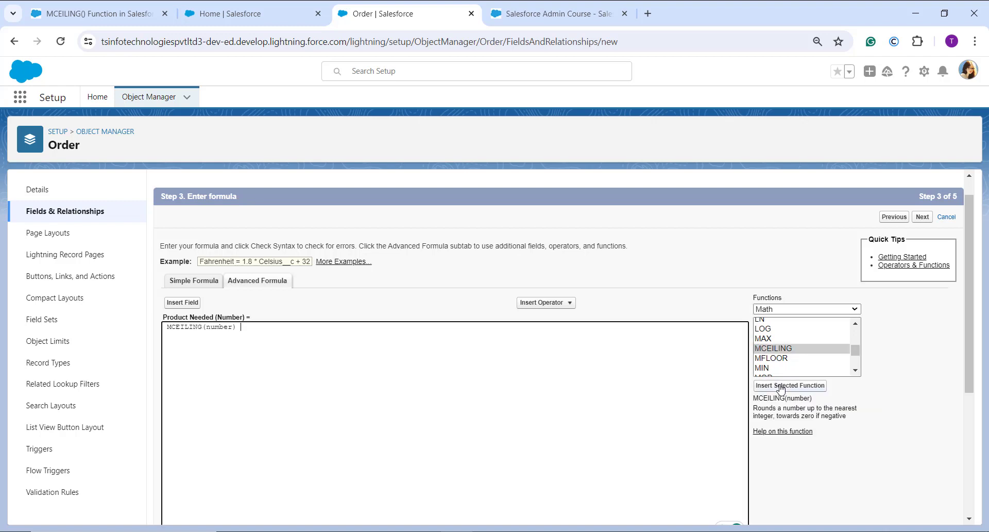
Step: Delete the "number" placeholder between the MCEILING parentheses
left_click(232, 326)
key("BackSpace")
key("BackSpace")
key("BackSpace")
key("BackSpace")
key("BackSpace")
key("BackSpace")
Step: Insert the Order object's Order Quantity field as the MCEILING argument
scroll(229, 320, "down", 1)
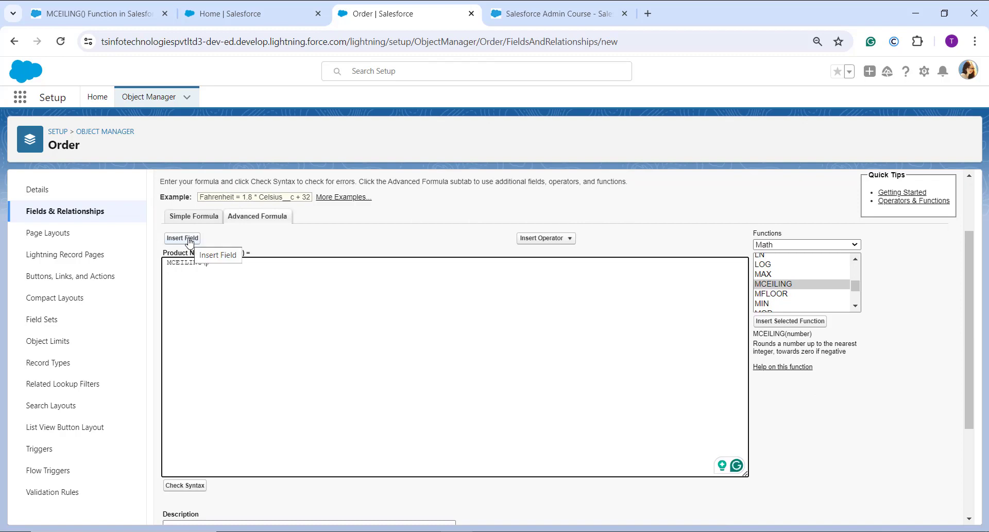
left_click(190, 240)
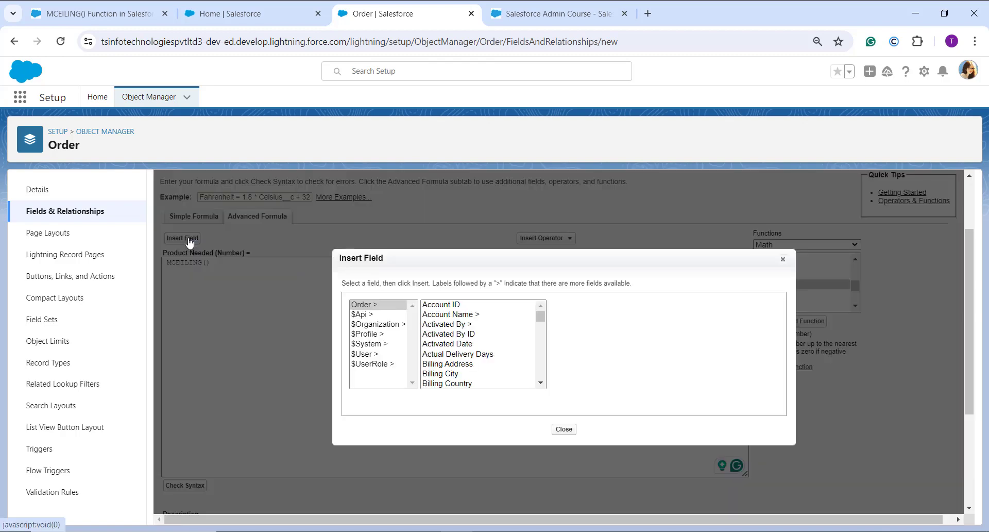
scroll(464, 354, "down", 3)
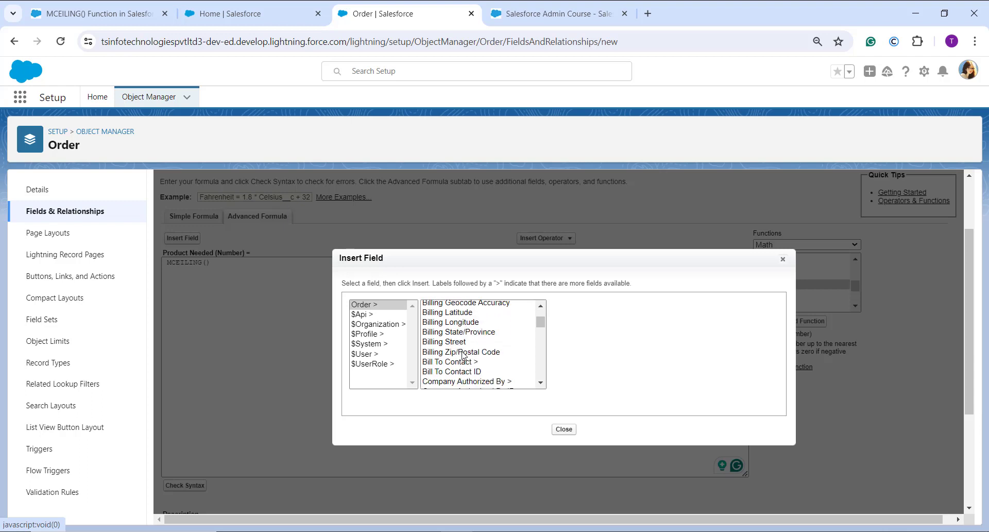
scroll(463, 355, "down", 5)
scroll(462, 354, "down", 3)
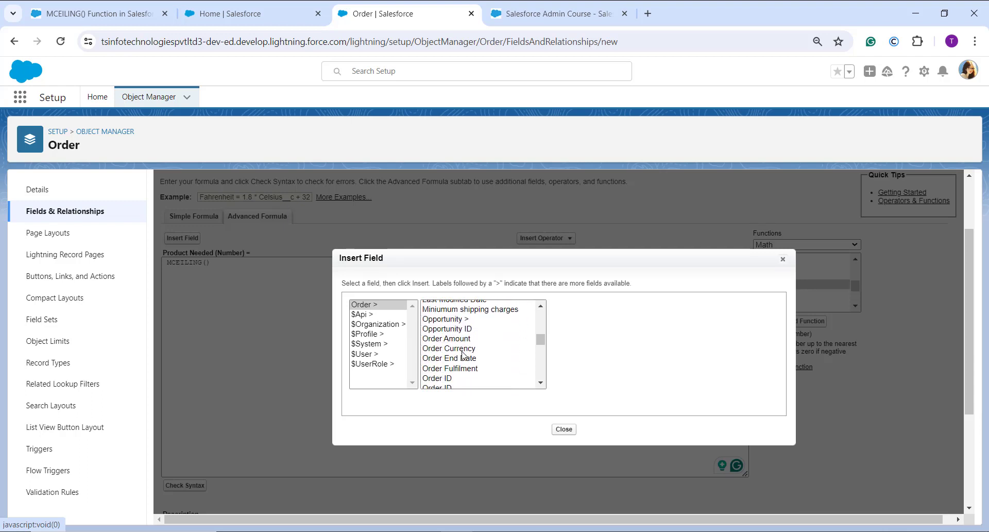
scroll(462, 355, "down", 1)
scroll(462, 354, "down", 1)
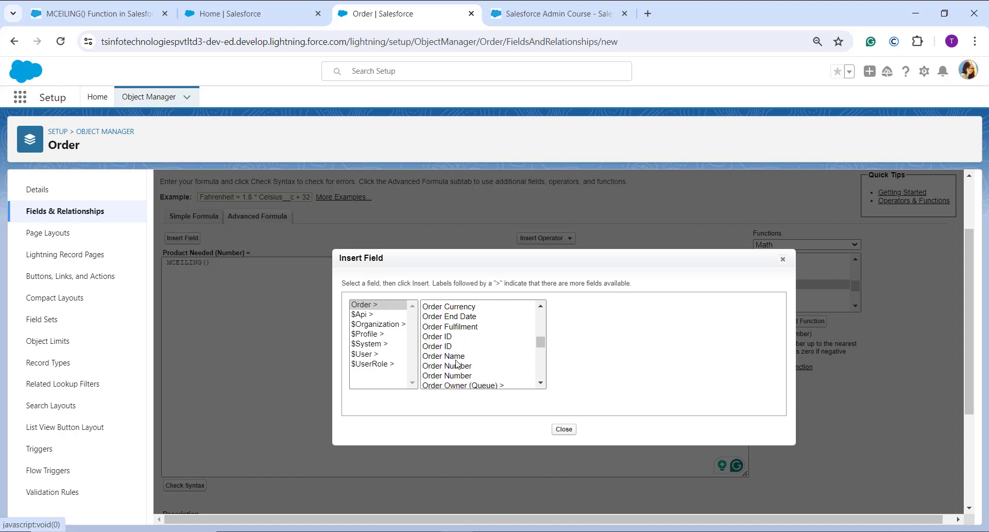
scroll(459, 379, "down", 2)
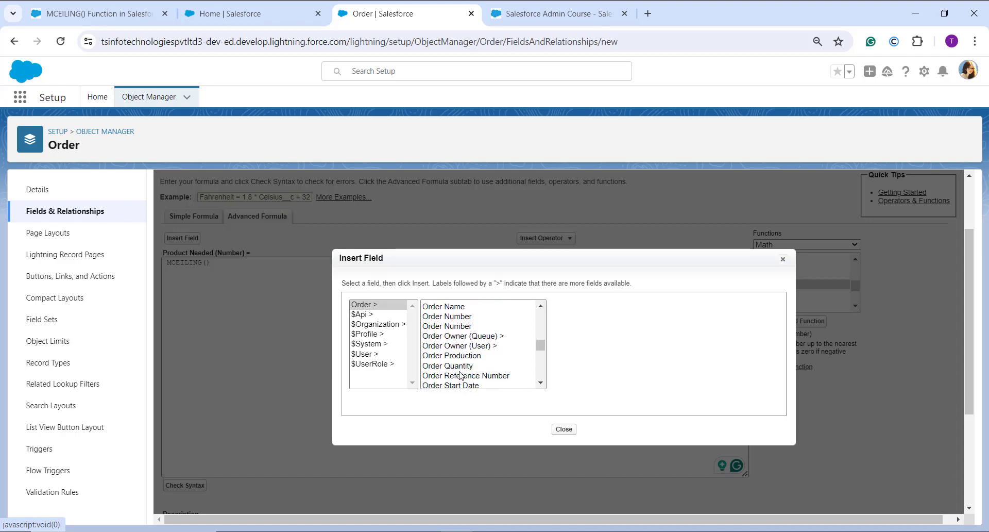
left_click(459, 366)
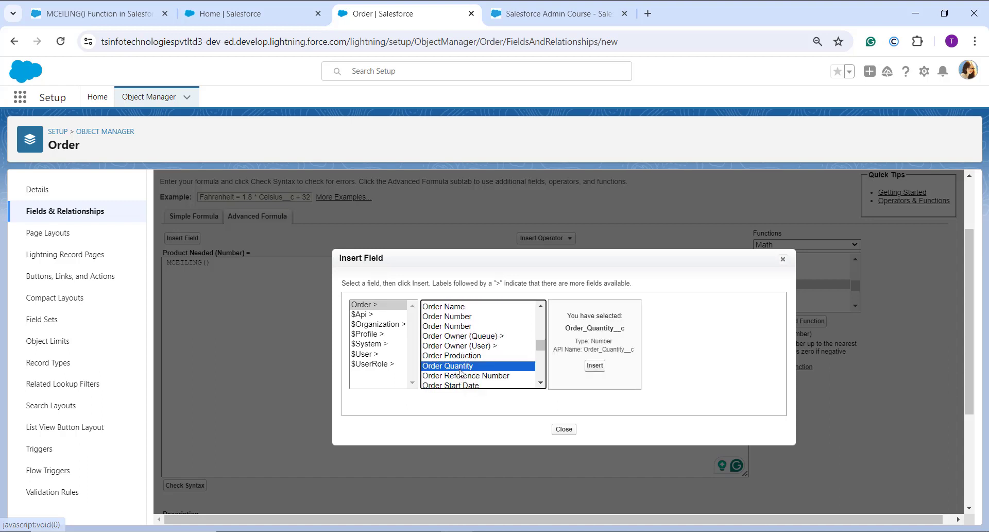
left_click(595, 364)
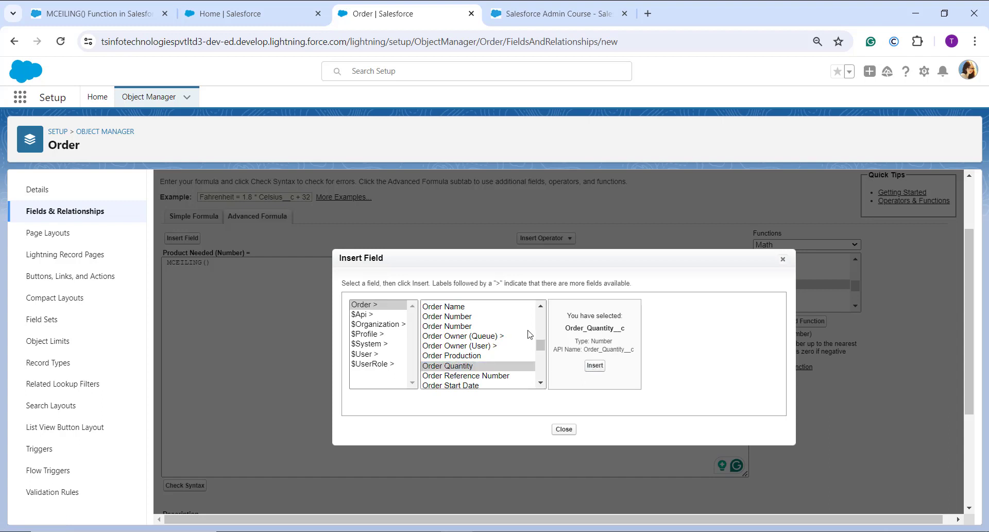
left_click(595, 365)
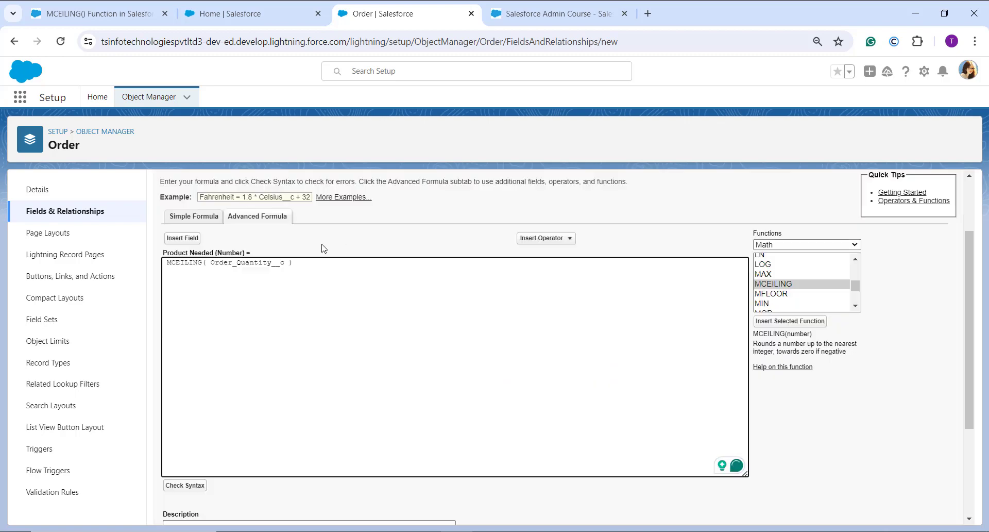
Step: Add a Divide operator after Order Quantity and insert the Order object's Items field as the divisor inside MCEILING
left_click(559, 239)
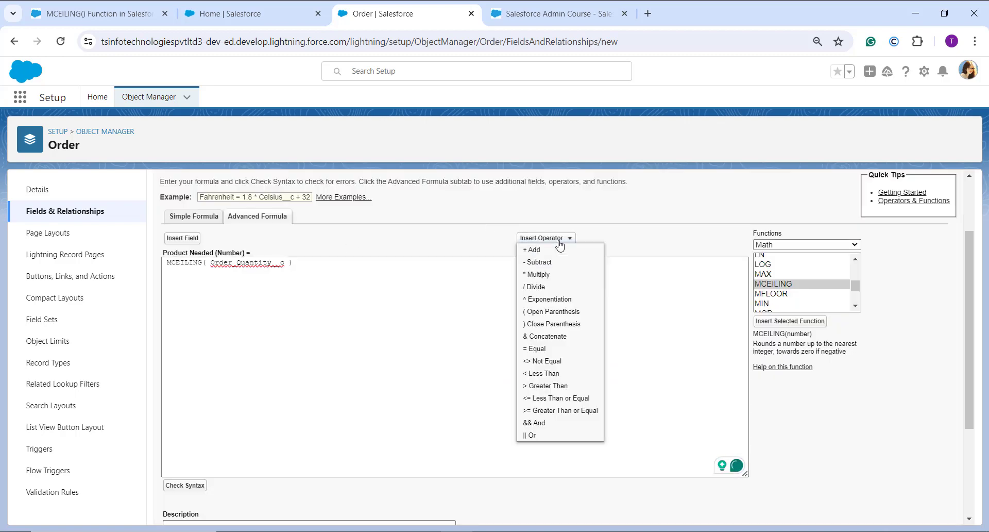
left_click(538, 286)
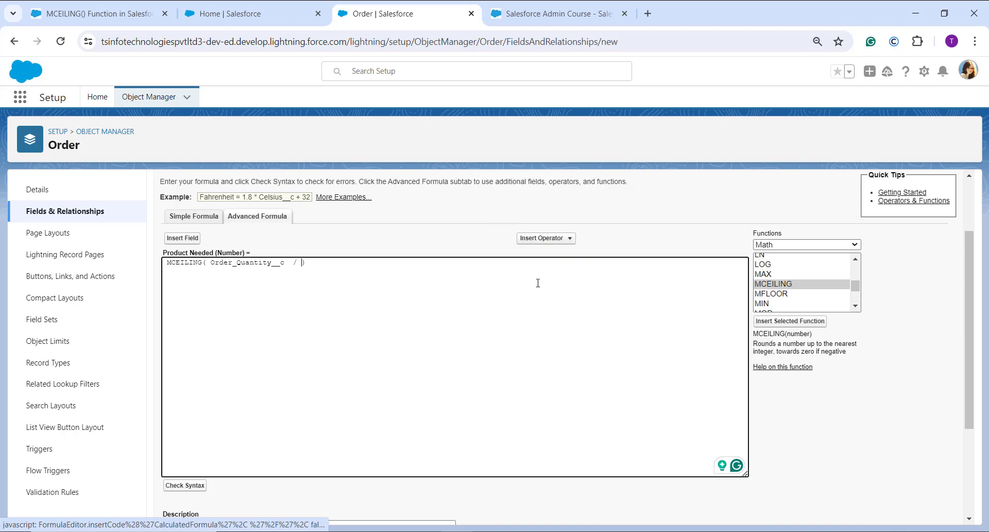
left_click(190, 240)
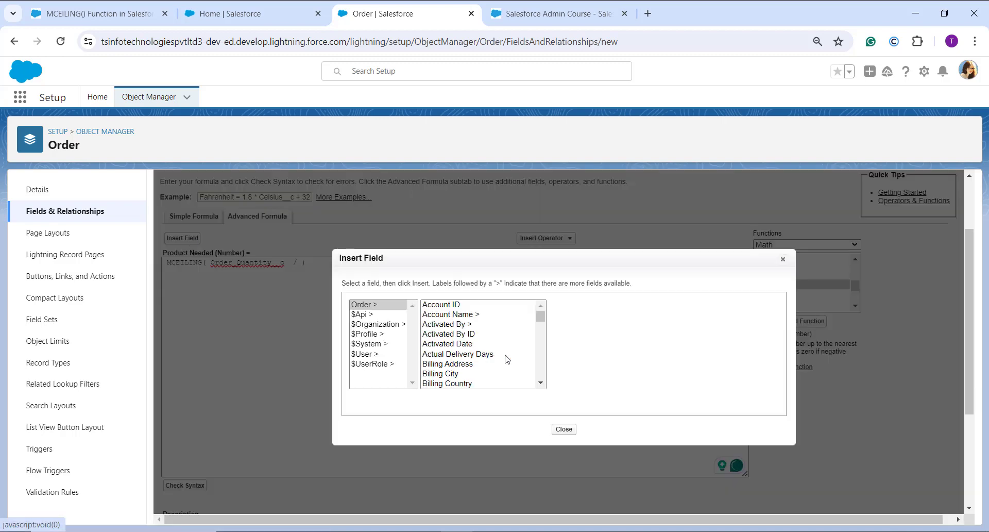
scroll(506, 358, "down", 5)
scroll(506, 357, "down", 5)
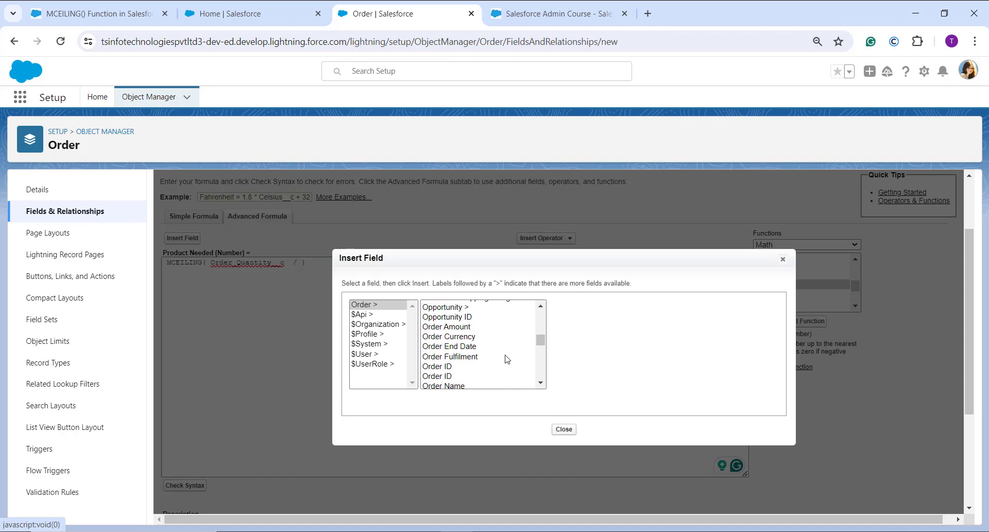
scroll(505, 358, "up", 4)
left_click(430, 328)
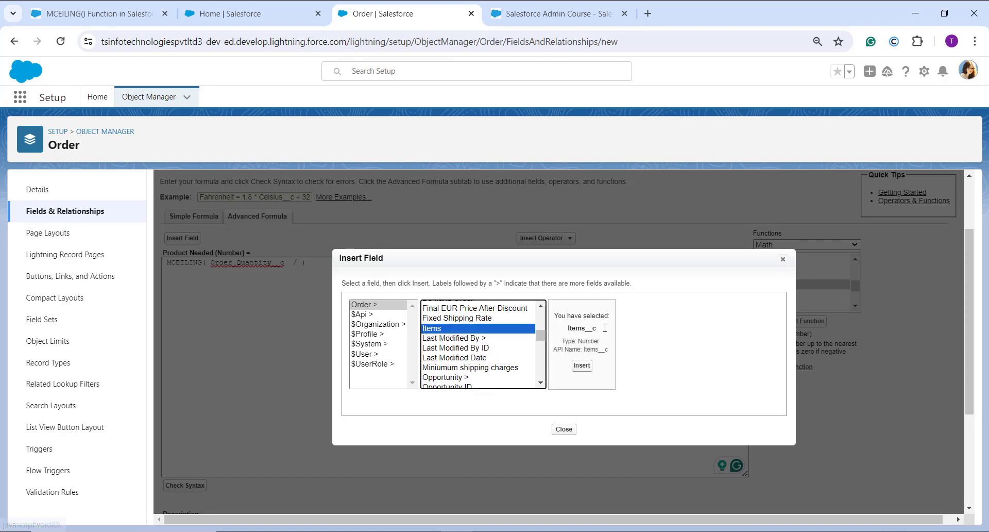
left_click(582, 366)
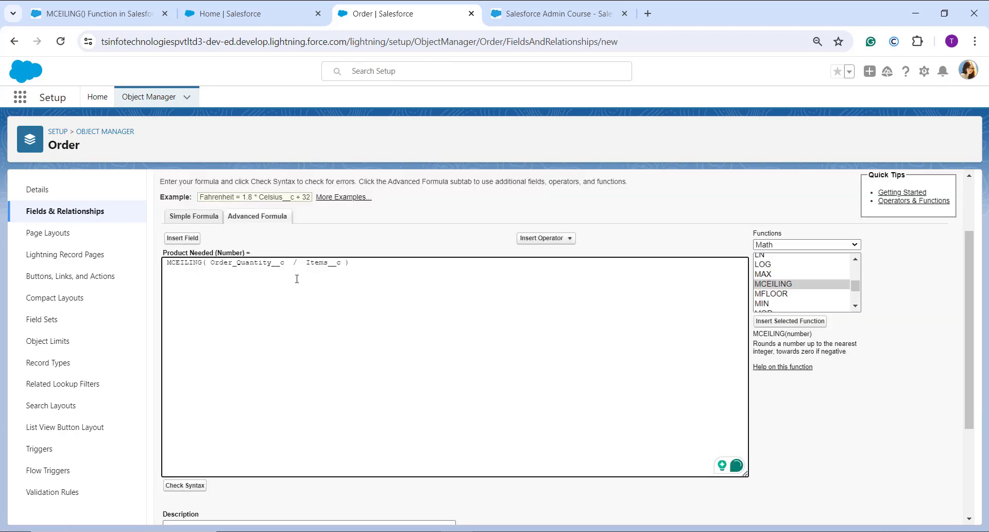
Step: Append "* Items__c" after the MCEILING expression and check the formula's syntax
left_click(382, 267)
type("* Items__c")
scroll(424, 333, "down", 2)
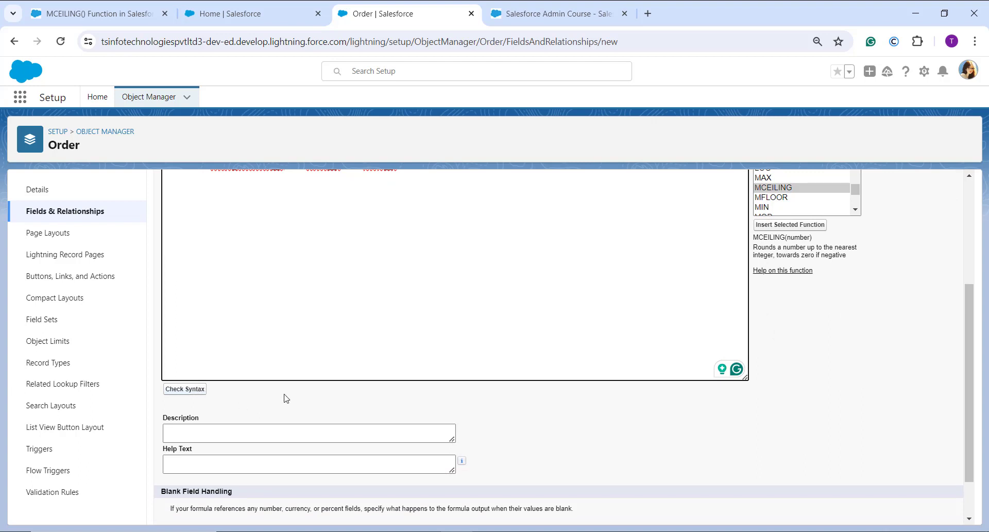
scroll(284, 397, "up", 1)
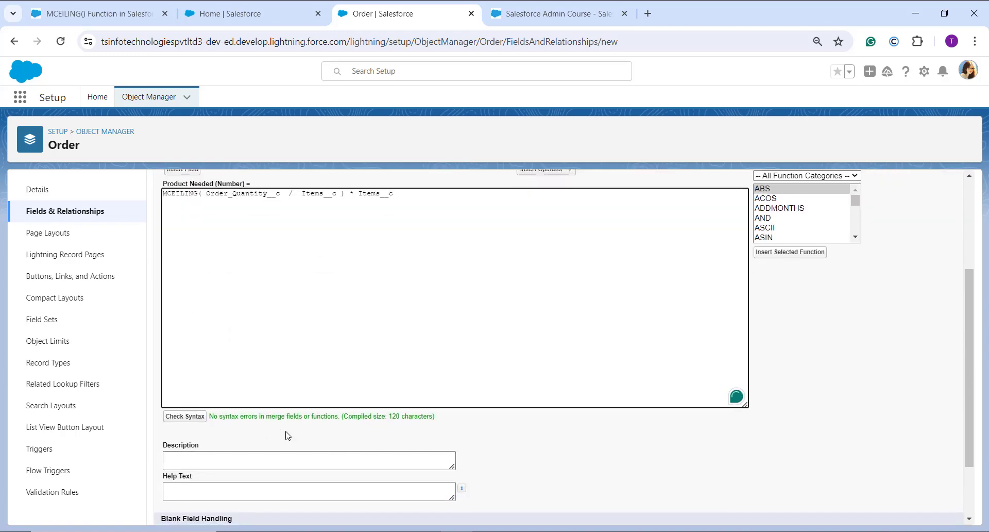
scroll(284, 392, "up", 1)
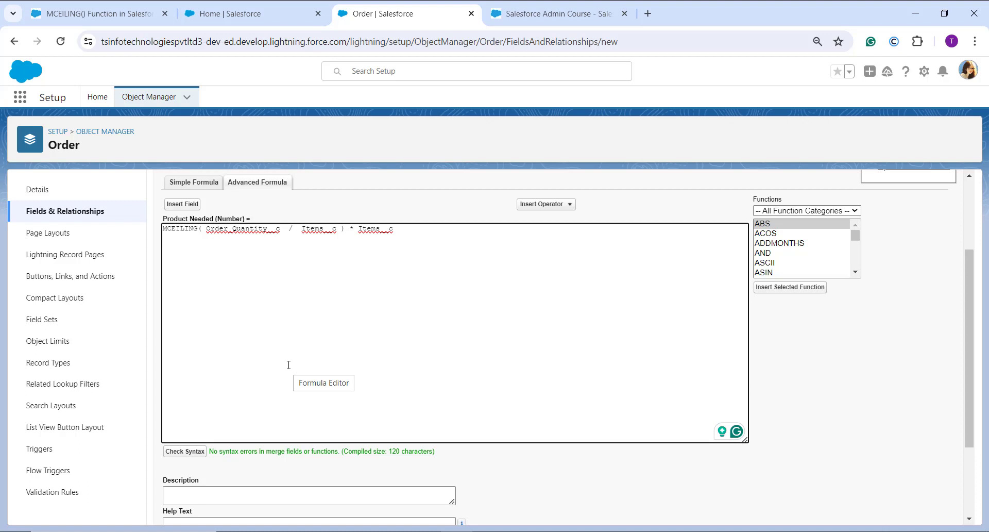
Step: Keep the default blank handling, field-level security and Order Layout assignment, and save the Product Needed field
scroll(302, 348, "down", 2)
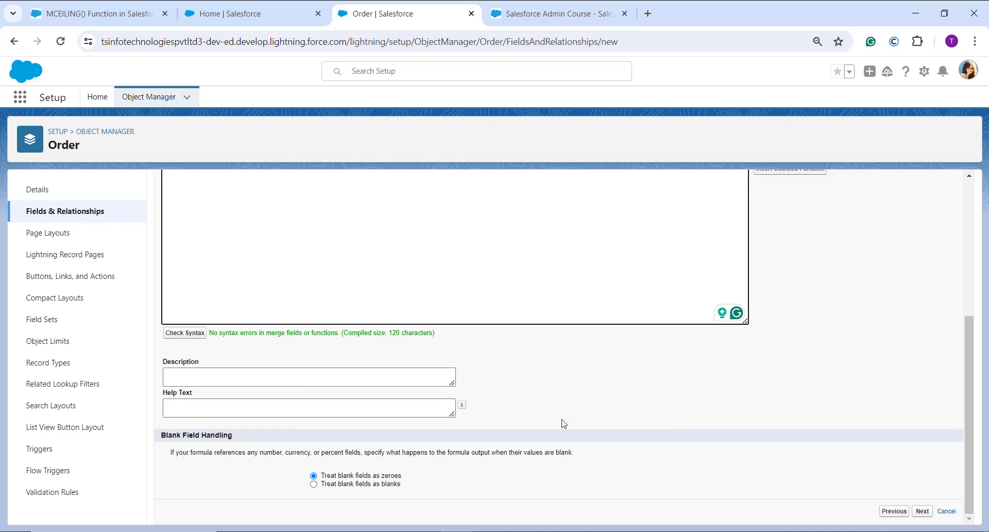
scroll(711, 434, "up", 6)
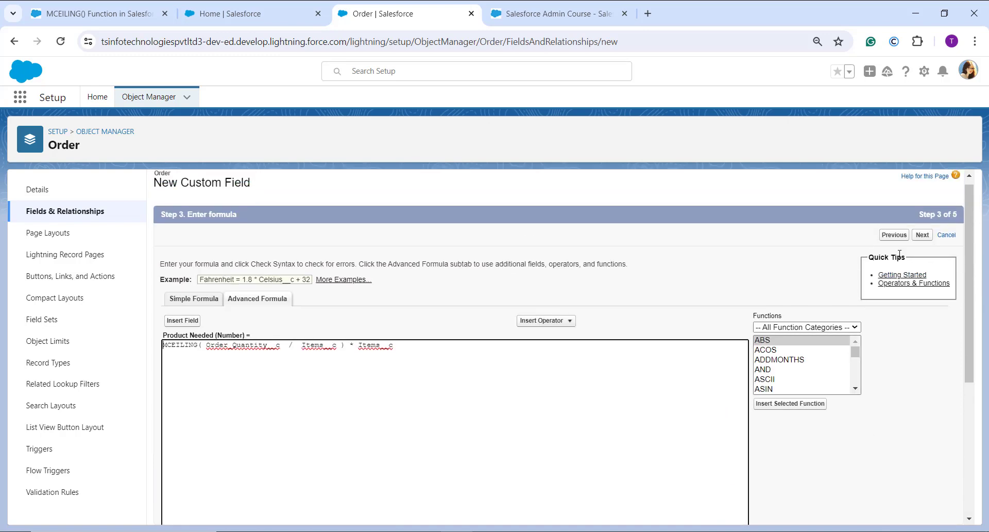
left_click(922, 236)
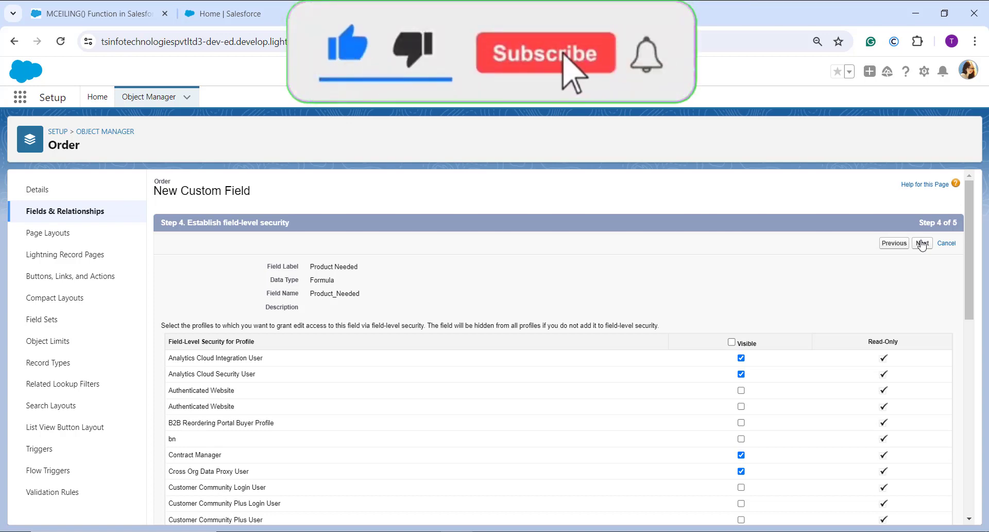
left_click(922, 244)
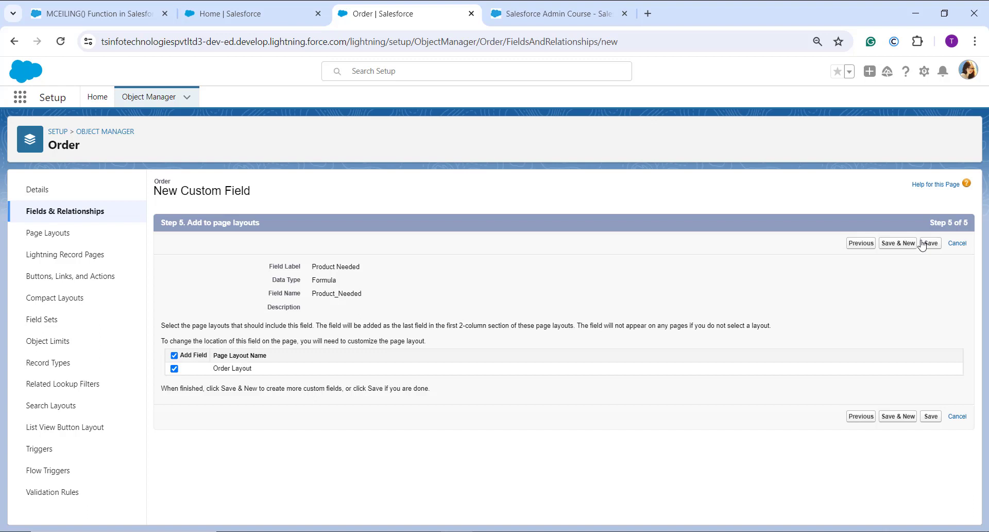
left_click(933, 244)
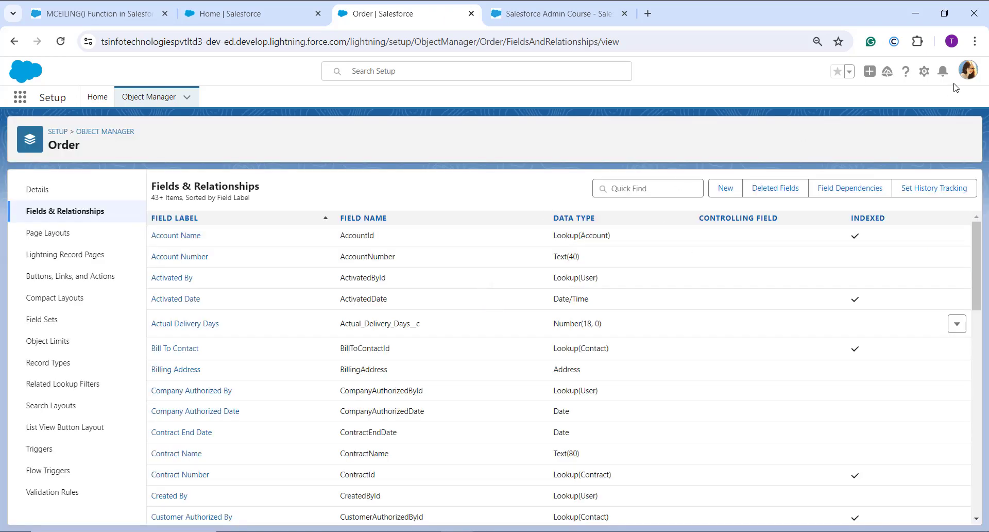
Step: Open Setup in a new browser tab and go from there to the Orders list by searching for "order"
left_click(924, 71)
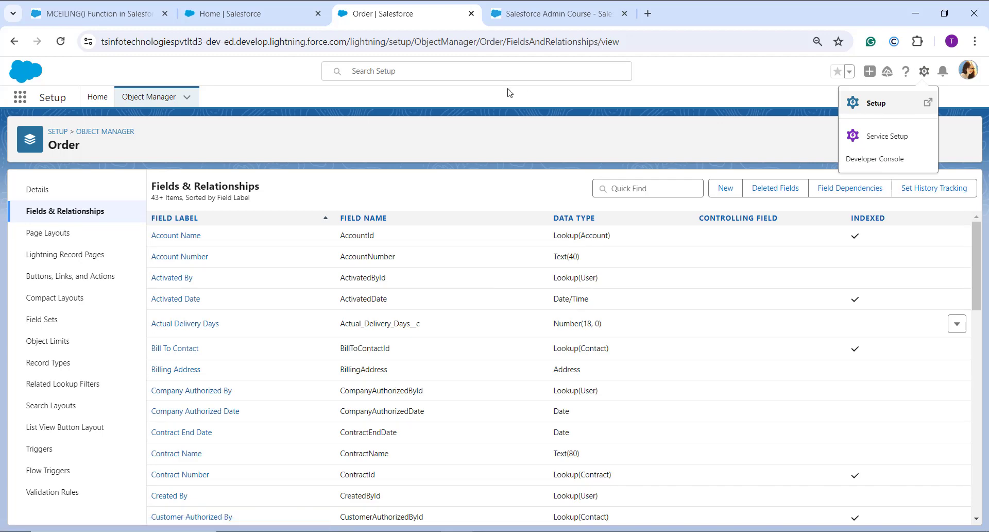
left_click(874, 108)
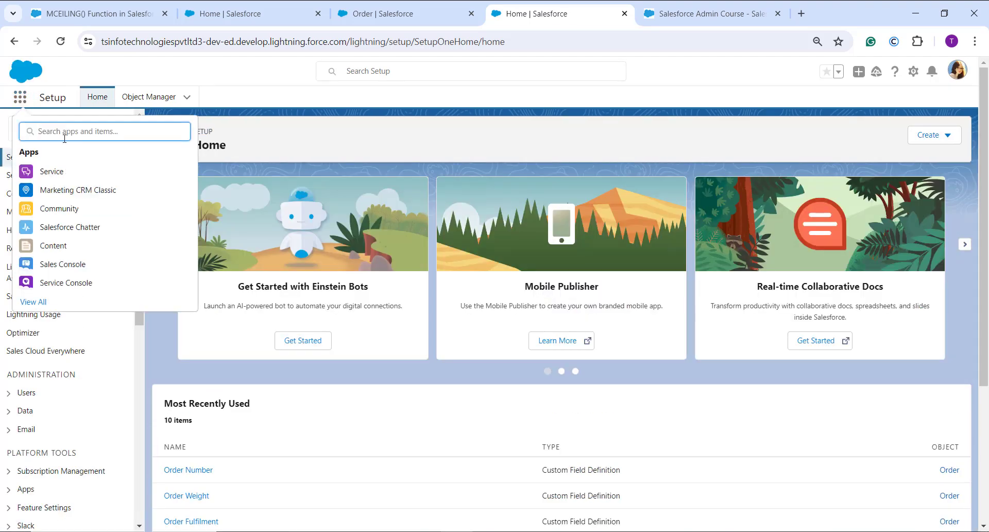
type("order")
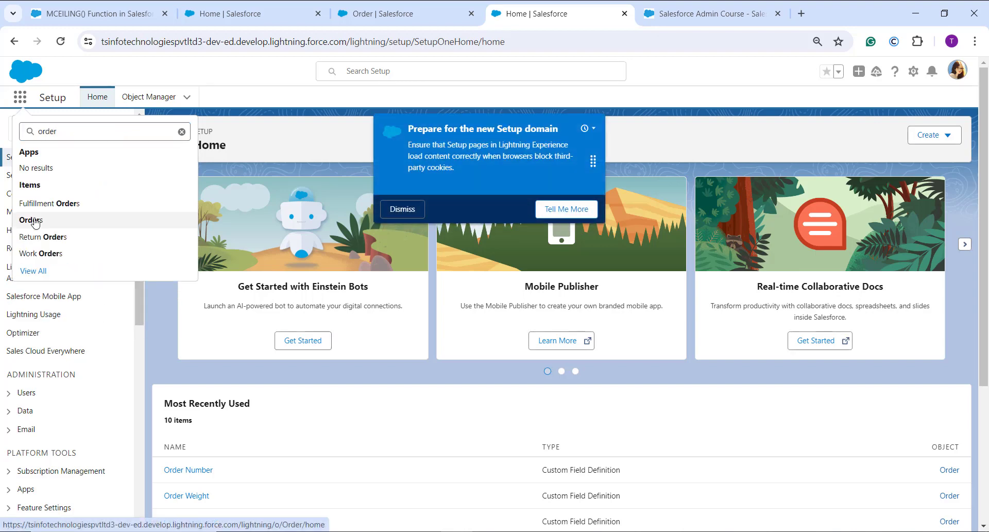
left_click(31, 220)
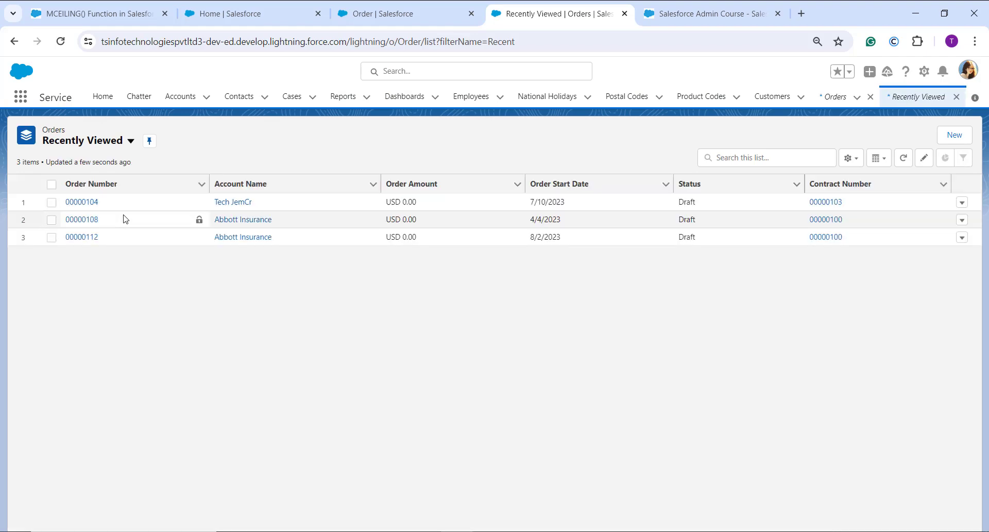
Step: Open the Tech JemCr order record from the recently viewed orders and view its details
left_click(961, 203)
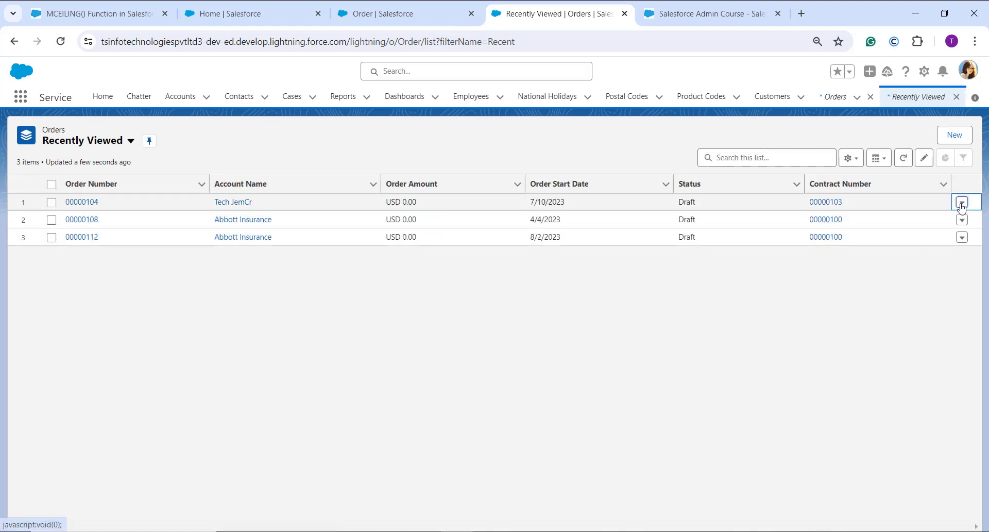
left_click(82, 203)
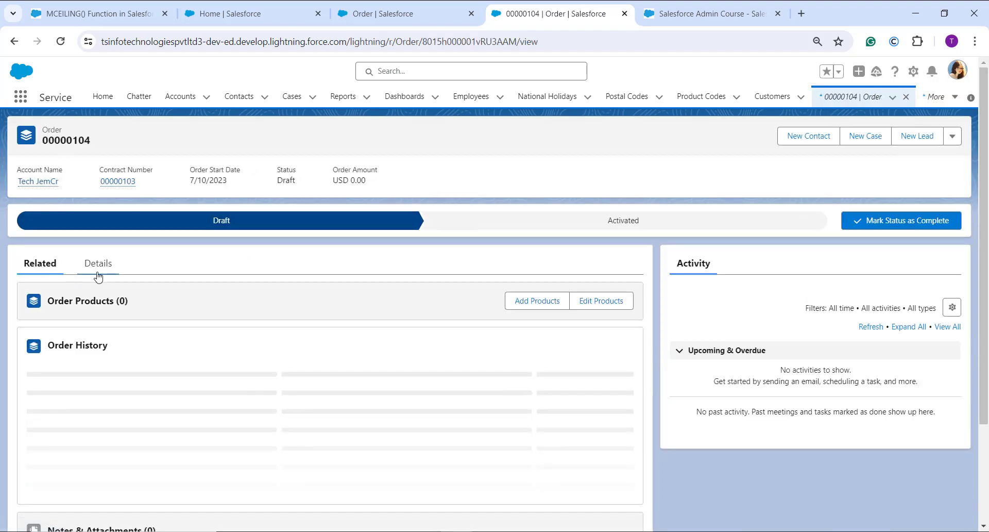
left_click(98, 265)
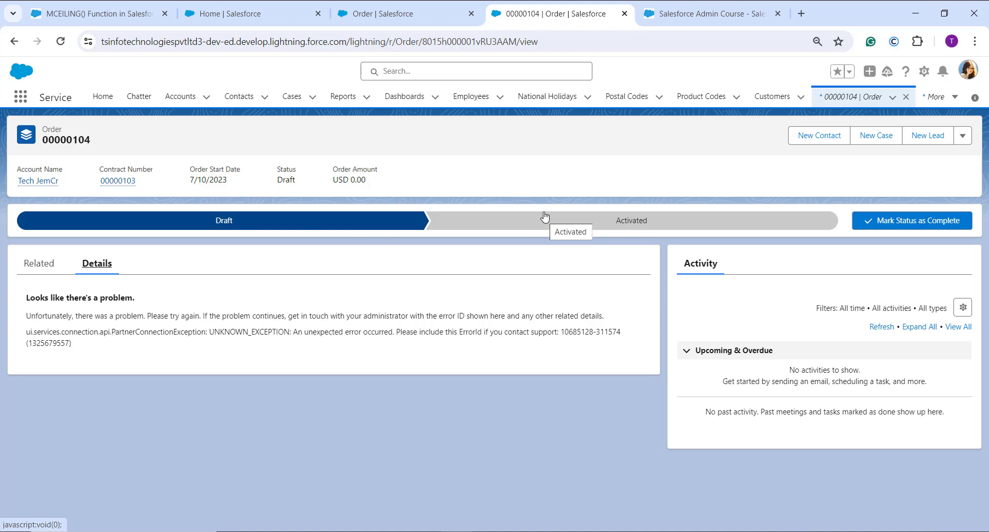
Step: Return to the Order fields browser tab, switch to Salesforce Classic and open Setup
left_click(410, 8)
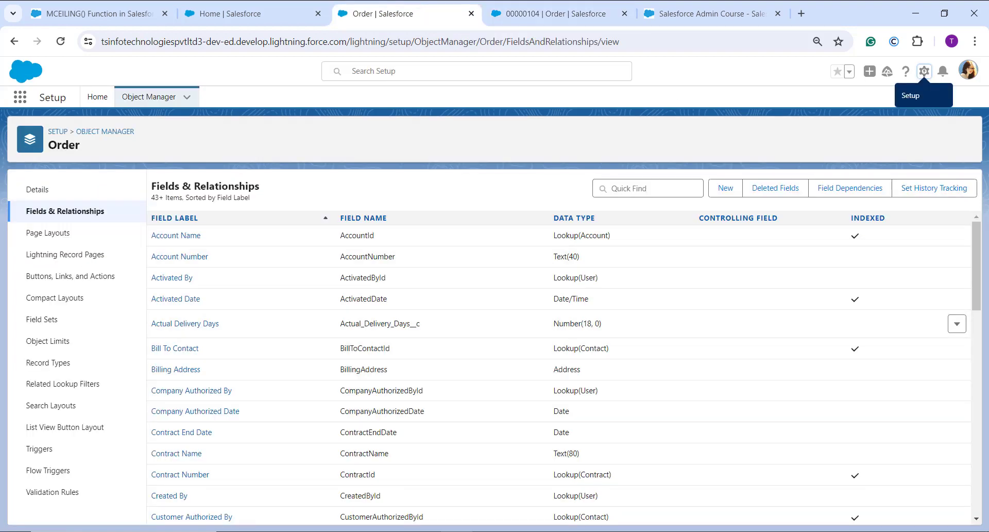
left_click(971, 74)
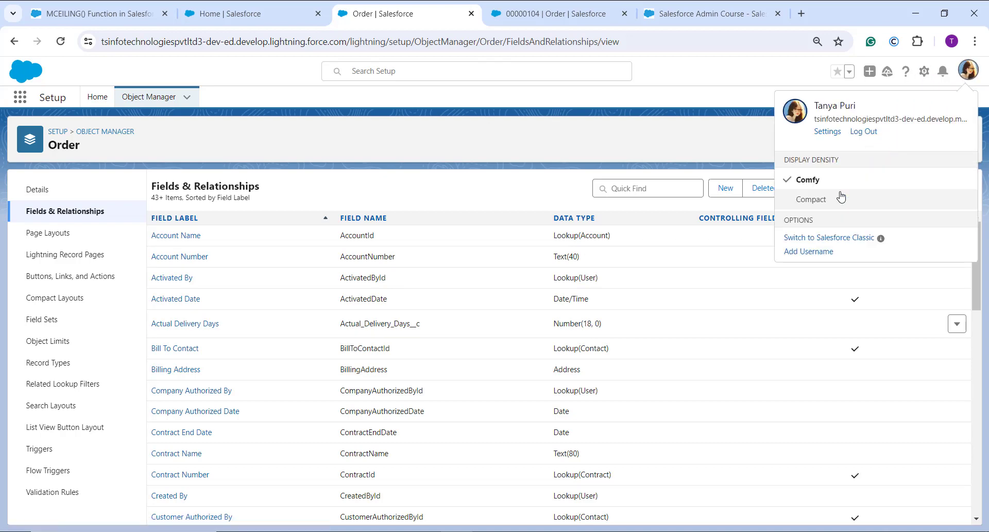
left_click(840, 239)
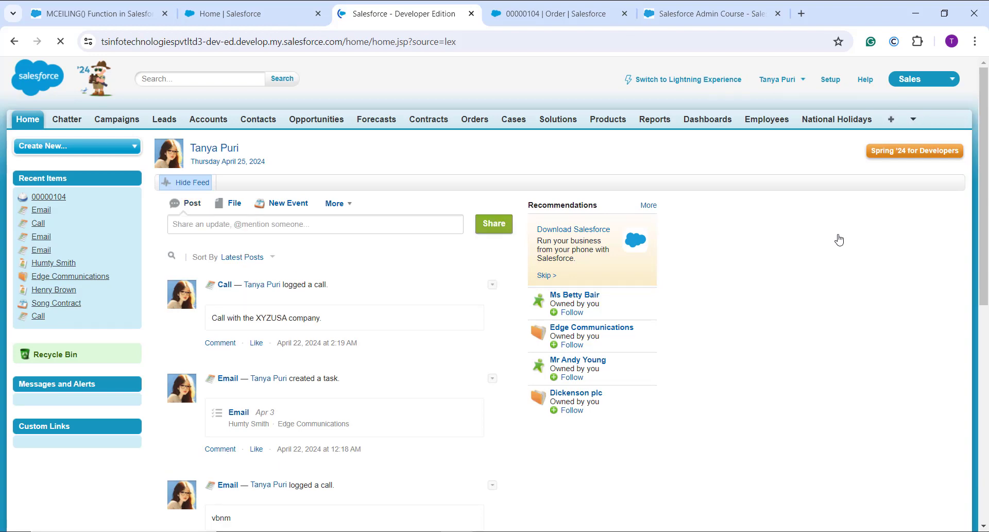
left_click(830, 80)
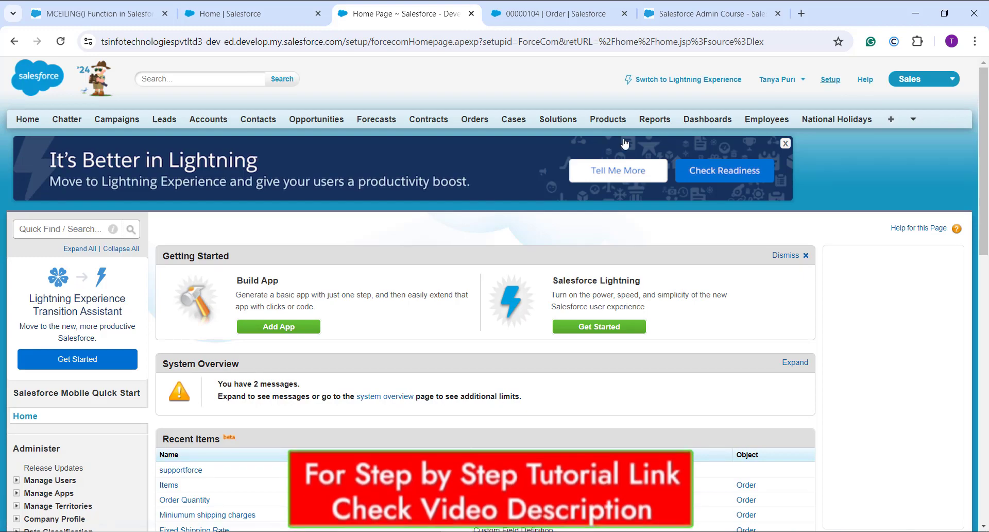
Step: Open the Price Books field list from the Customize section of the Classic setup
scroll(111, 398, "down", 5)
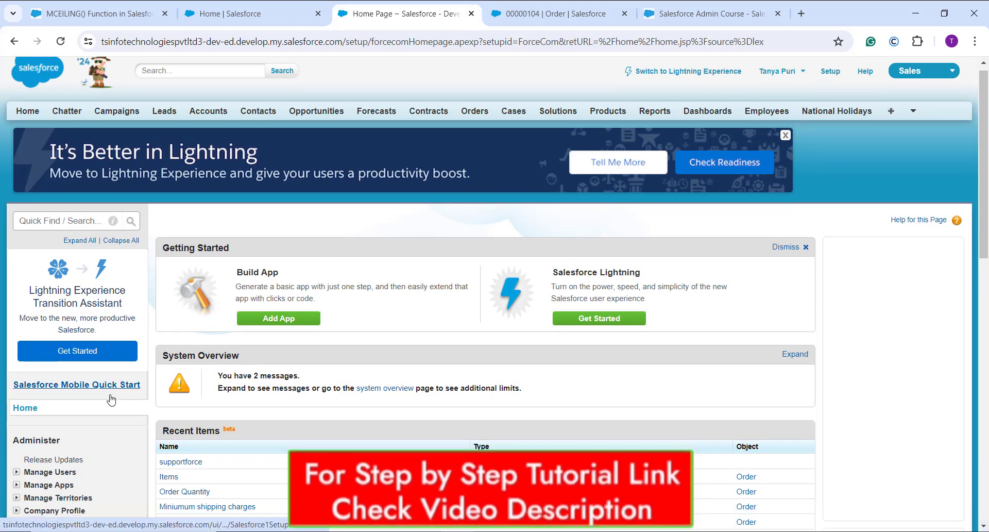
scroll(71, 263, "down", 6)
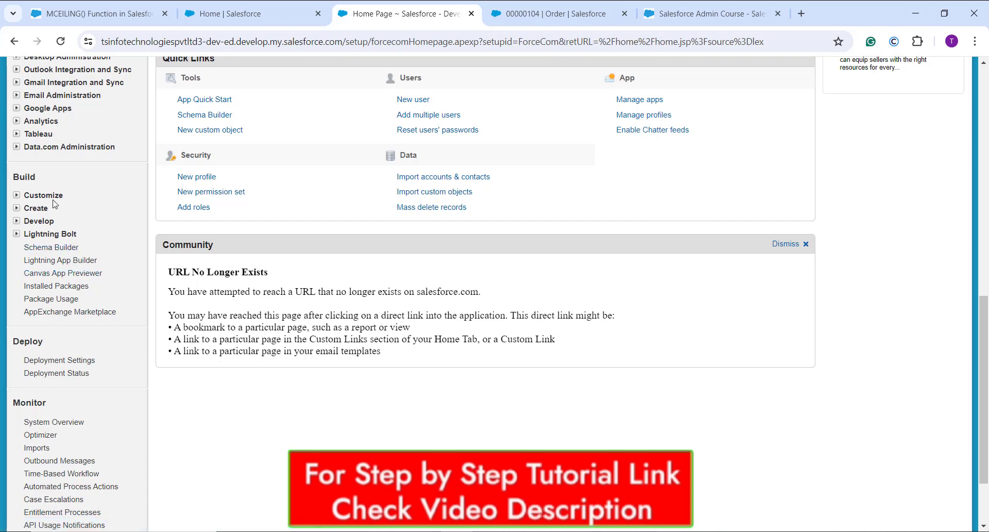
left_click(17, 200)
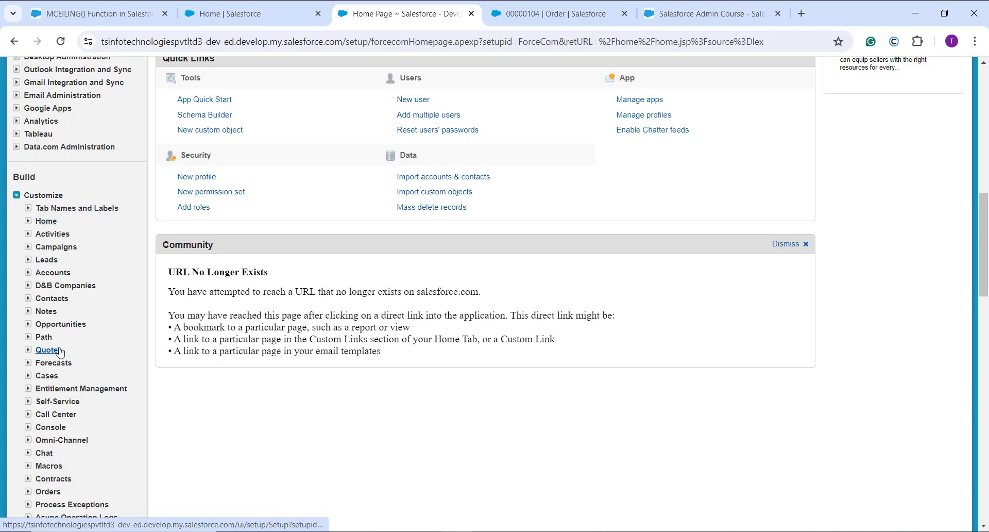
scroll(54, 371, "down", 2)
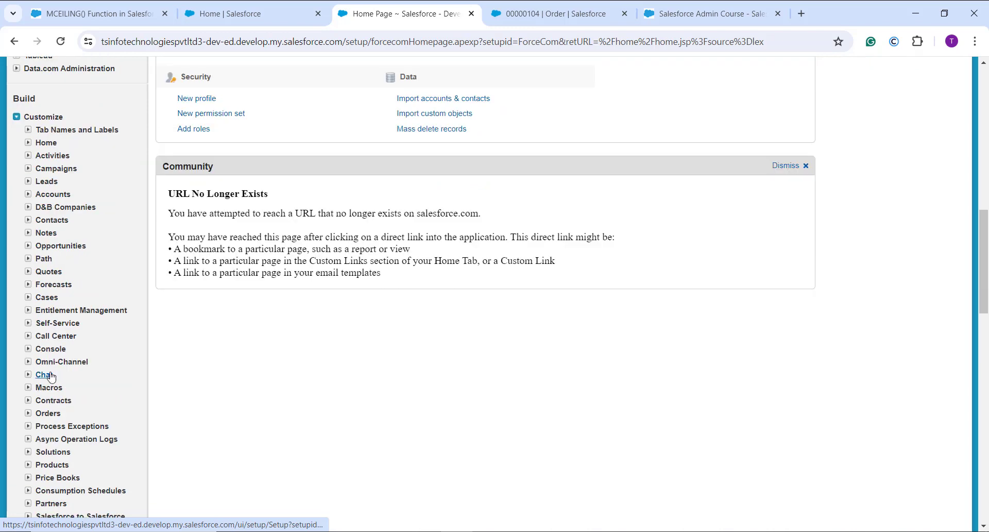
left_click(49, 476)
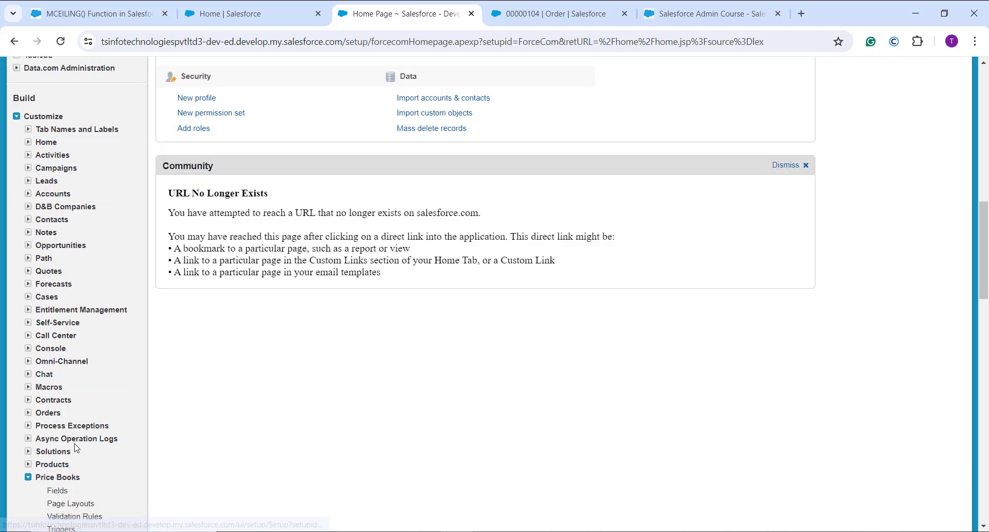
scroll(67, 448, "down", 1)
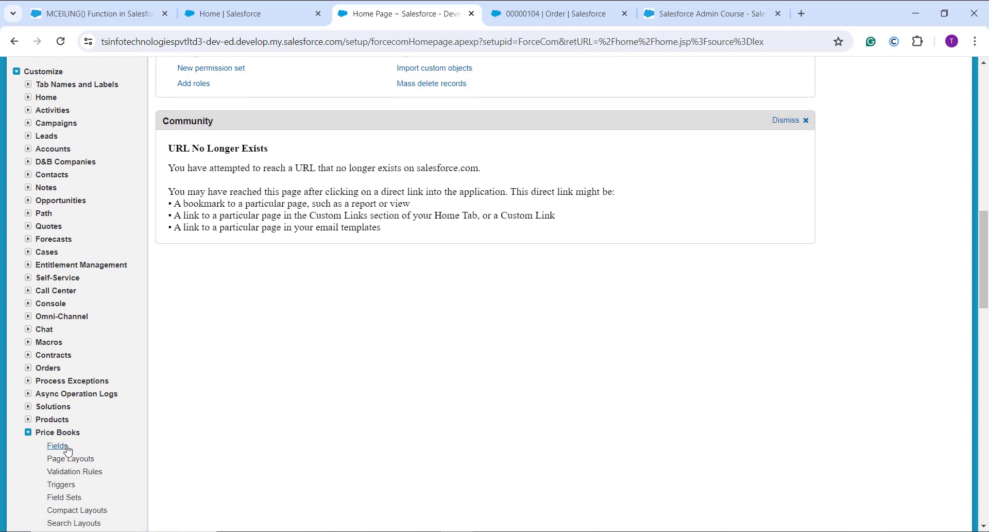
left_click(67, 446)
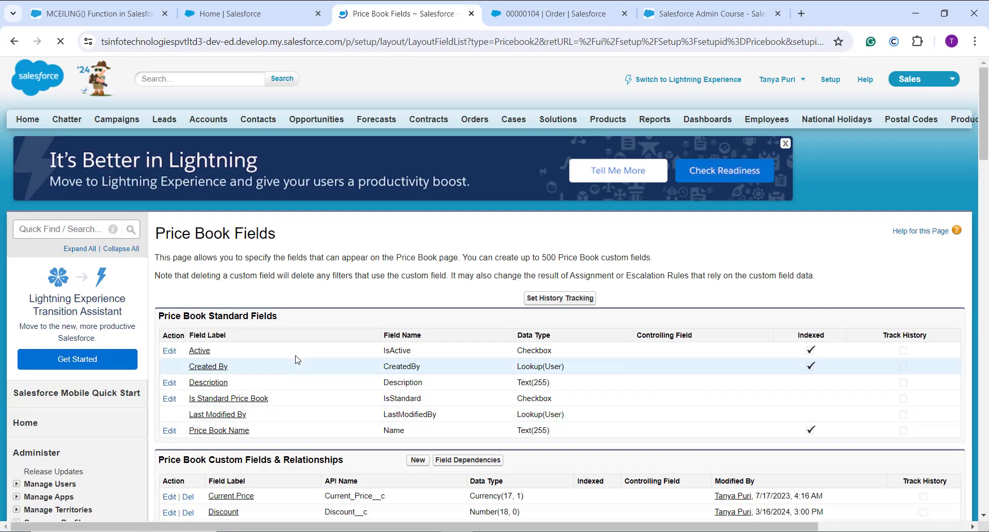
Step: Start a new custom field on Price Book with the Formula data type and continue to the output type
scroll(298, 359, "down", 4)
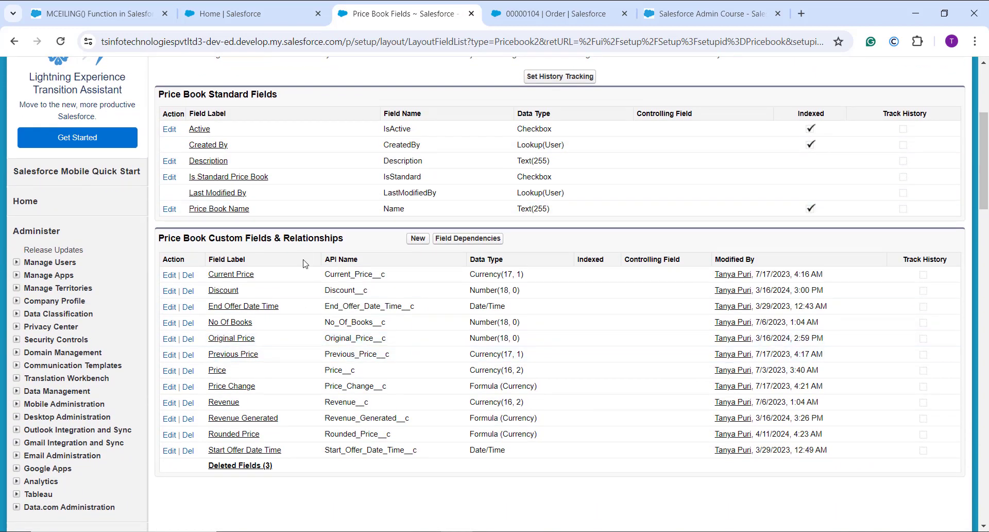
left_click(418, 239)
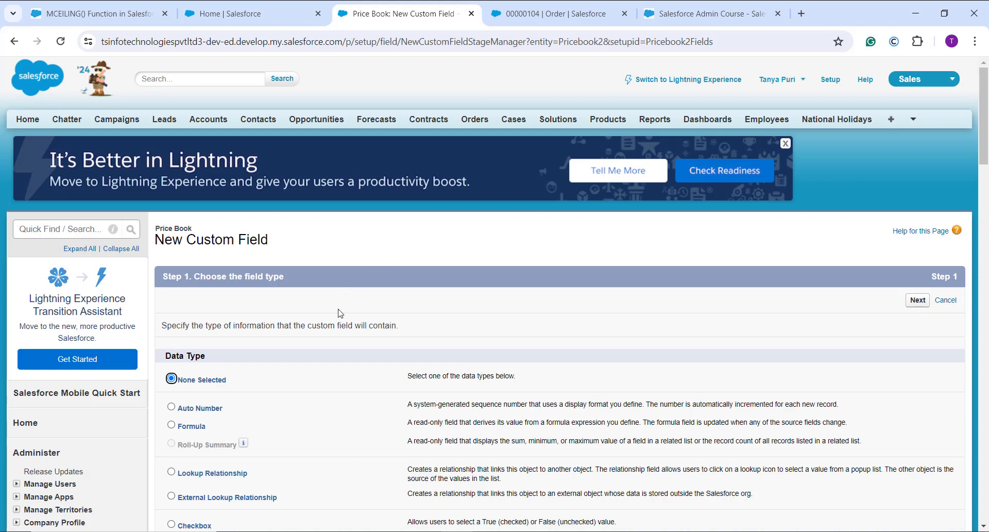
scroll(280, 414, "down", 1)
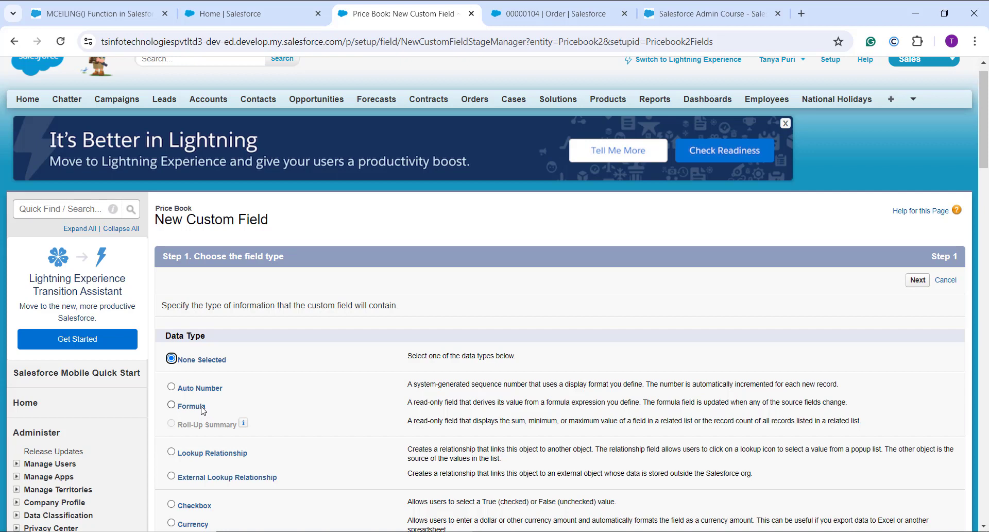
left_click(202, 407)
left_click(920, 281)
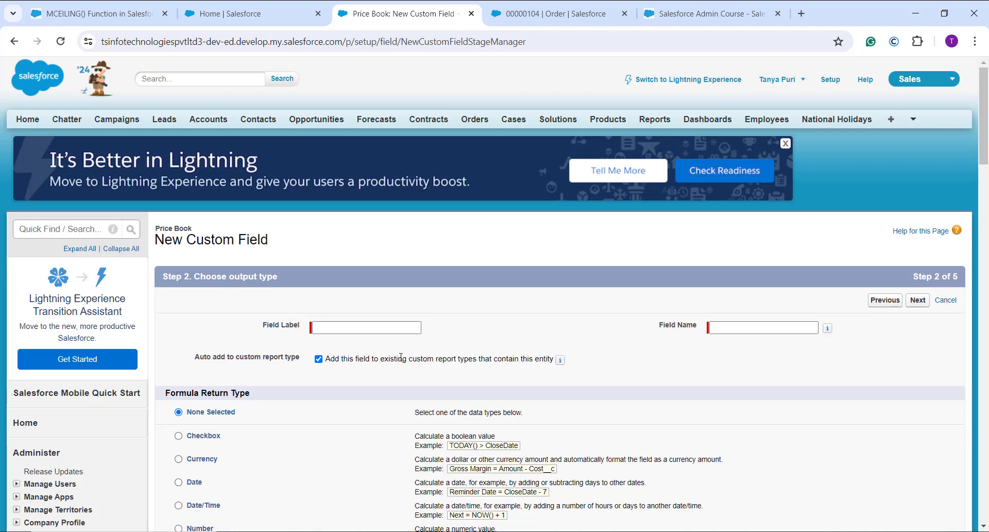
Step: Label the field Minimum Price, set its return type to Currency with 3 decimal places, and continue to the formula
left_click(335, 325)
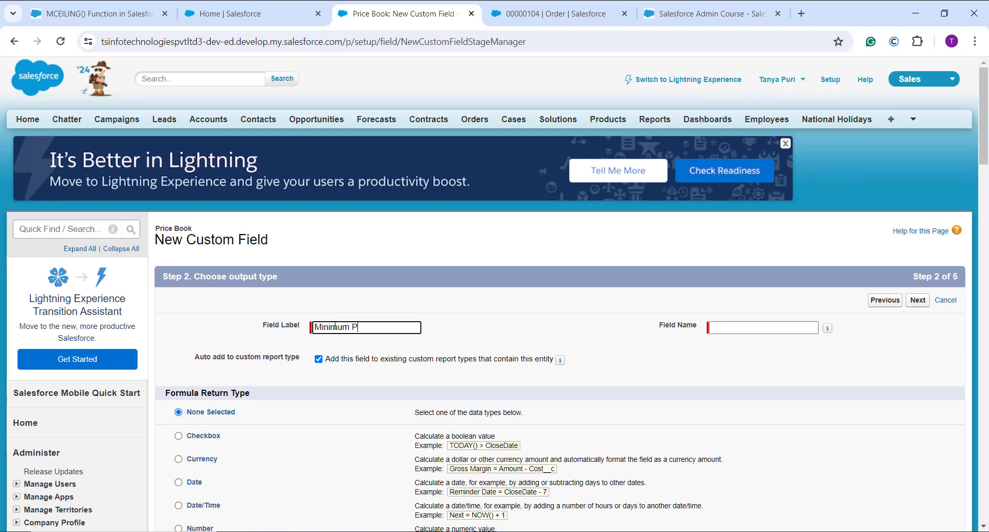
left_click(533, 327)
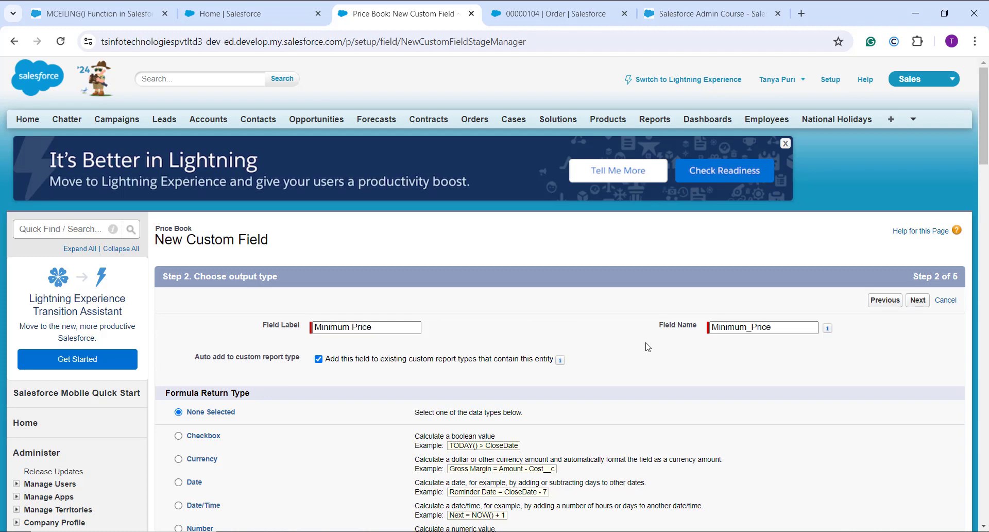
scroll(582, 339, "down", 3)
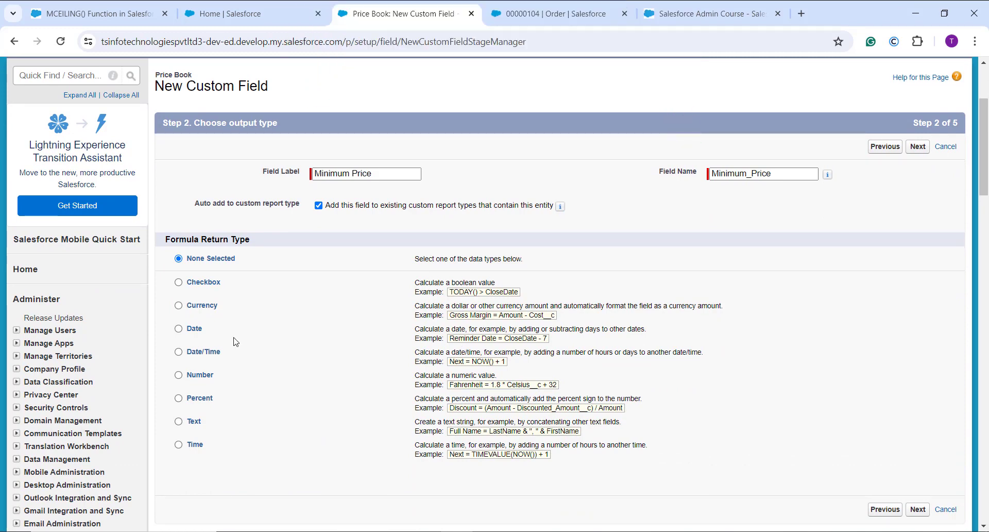
left_click(197, 307)
scroll(391, 324, "down", 2)
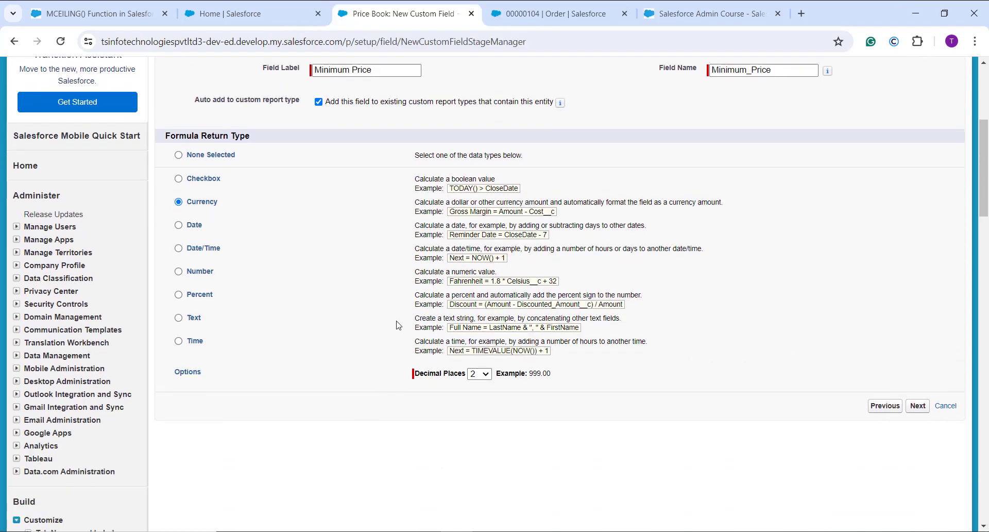
left_click(486, 370)
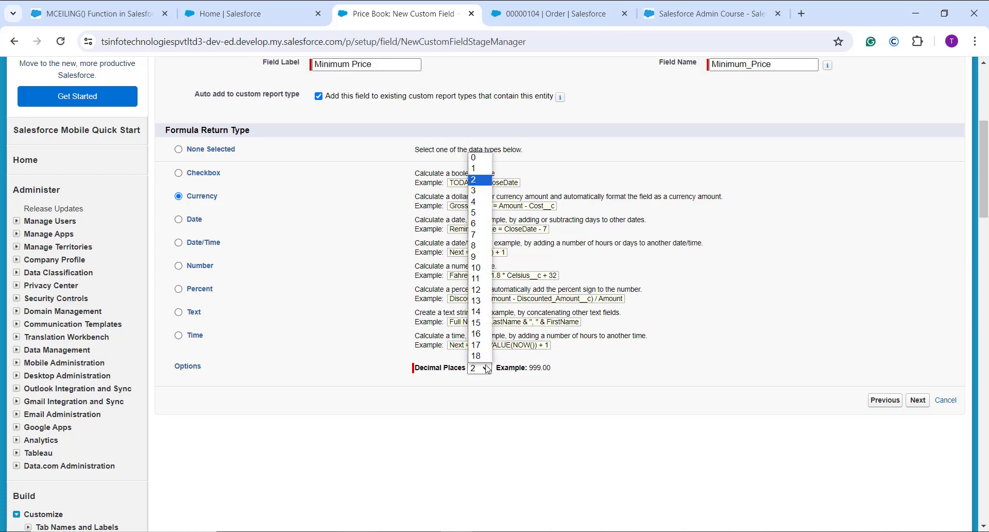
left_click(475, 190)
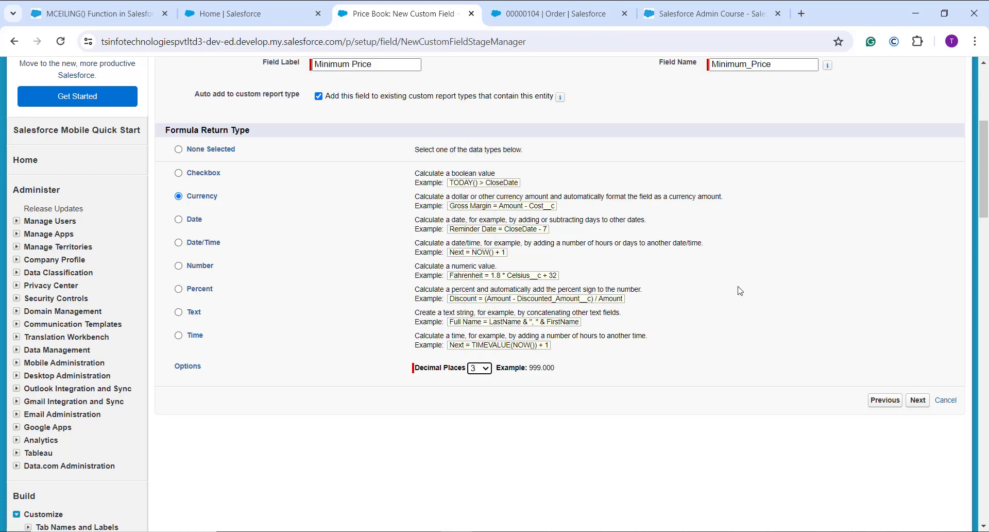
left_click(920, 402)
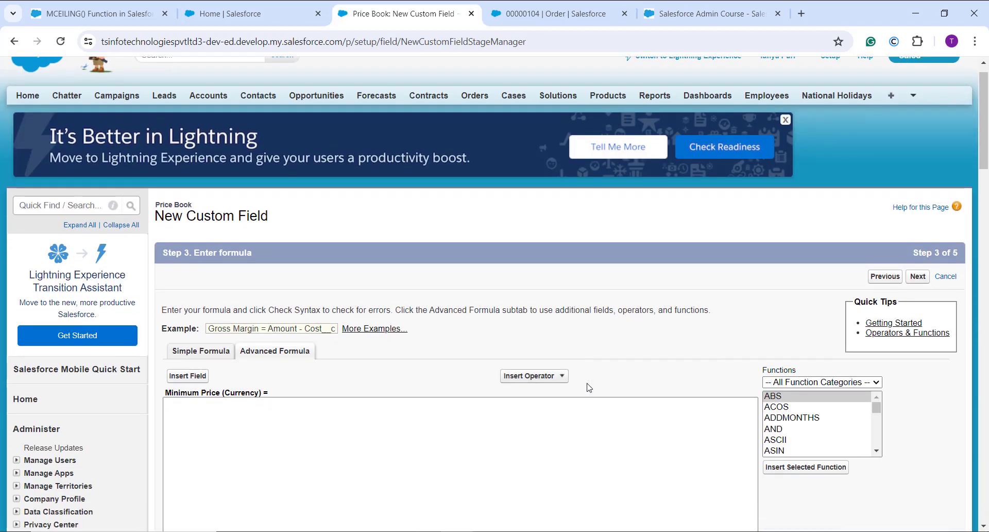
Step: Insert the MCEILING function from the Math category into the Minimum Price formula
scroll(587, 388, "down", 1)
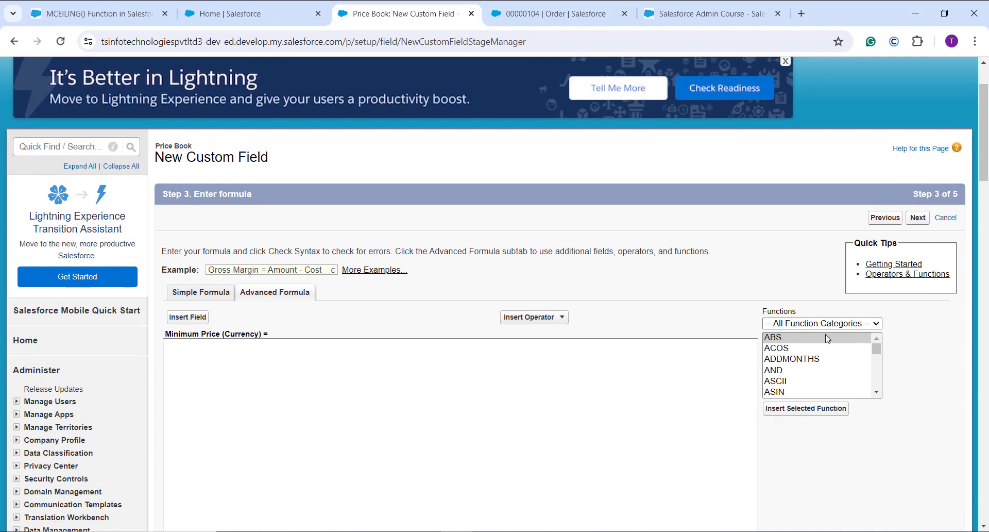
left_click(832, 323)
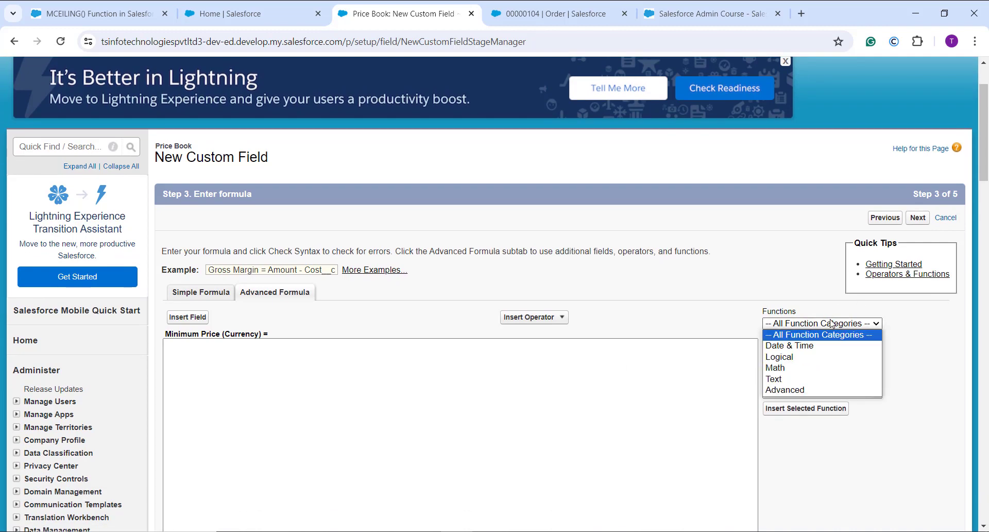
left_click(798, 371)
scroll(810, 348, "down", 4)
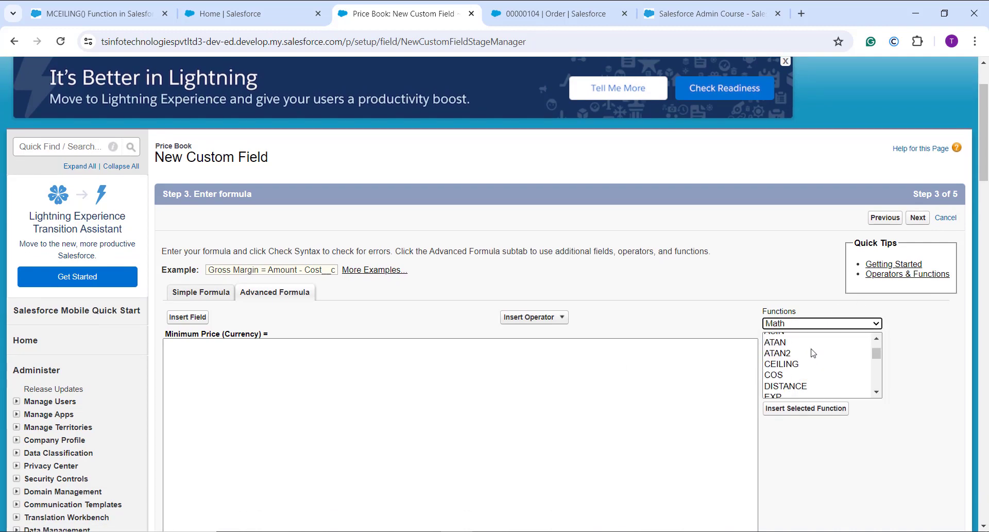
scroll(812, 353, "up", 1)
scroll(811, 356, "up", 3)
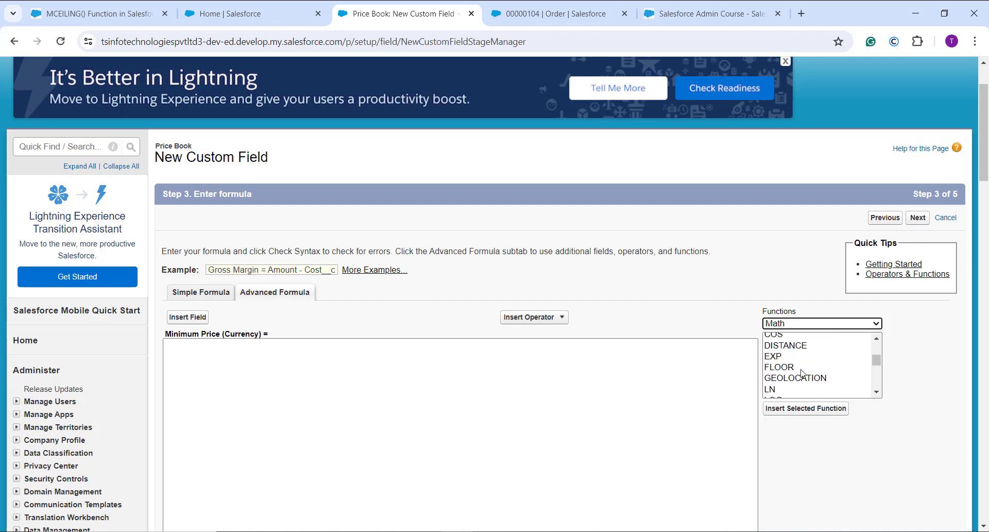
scroll(800, 375, "up", 3)
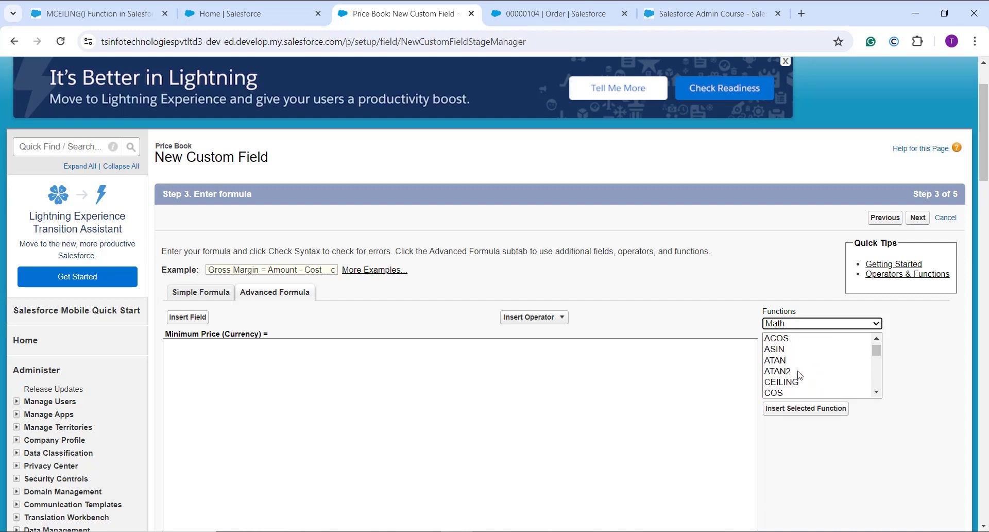
scroll(799, 375, "down", 8)
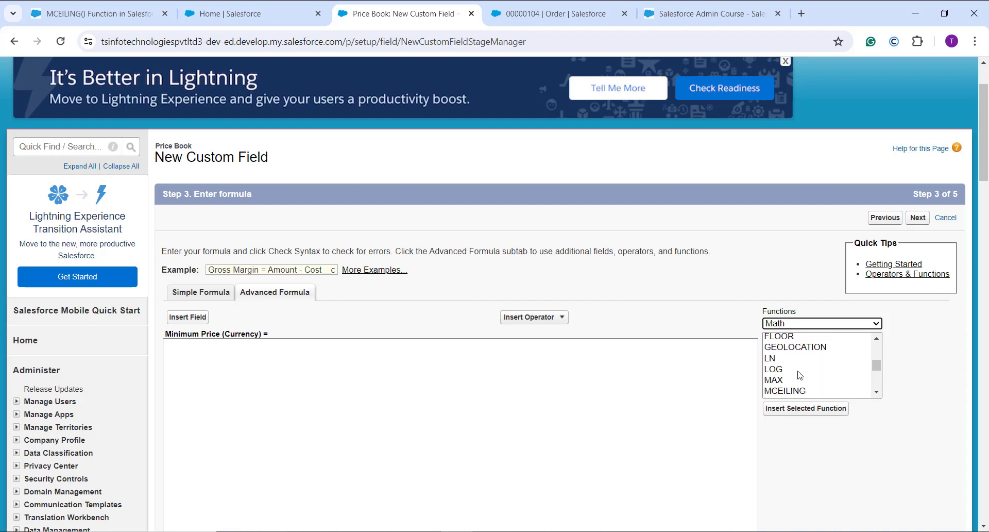
scroll(800, 375, "down", 1)
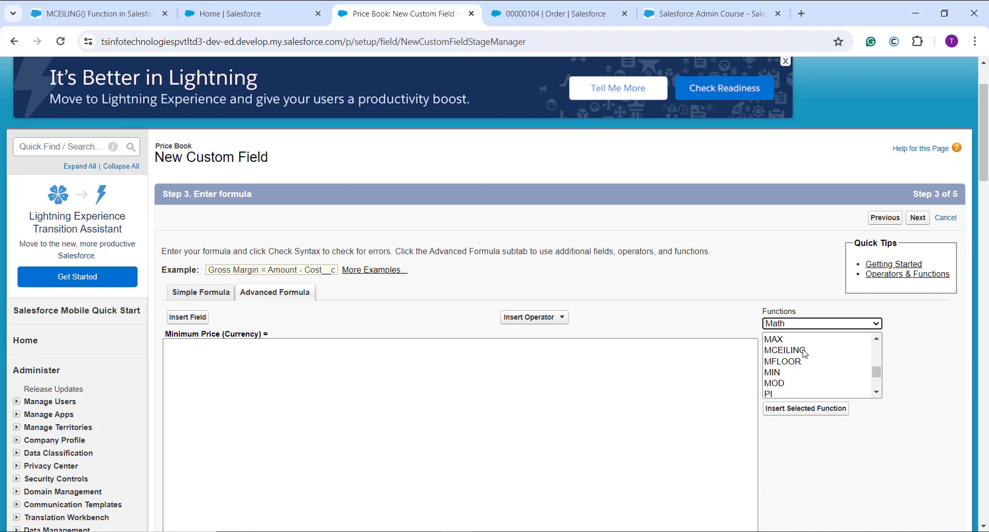
left_click(804, 352)
left_click(806, 407)
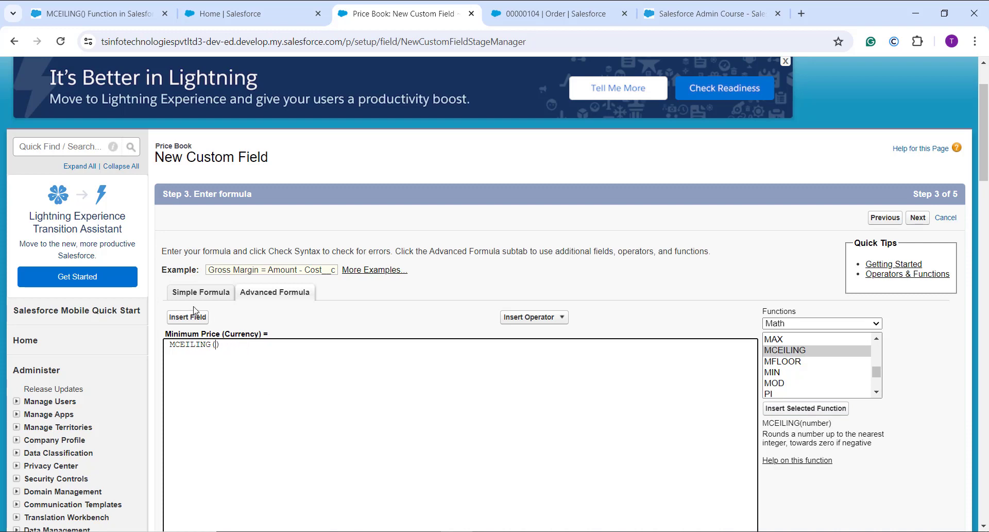
Step: Complete the formula as MCEILING( Revenue__c / No_Of_Books__c ) using the Price Book fields Revenue and No Of Books
left_click(180, 315)
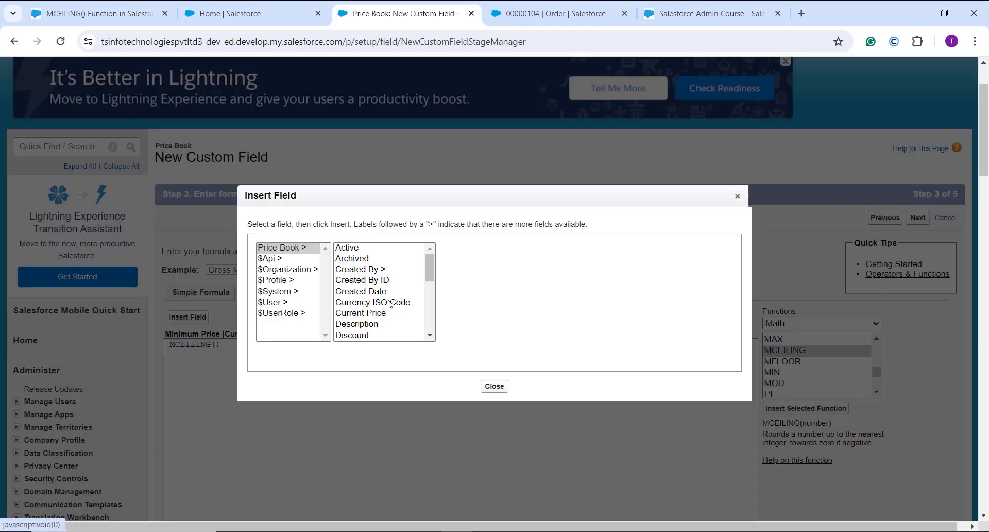
scroll(390, 304, "down", 2)
scroll(370, 317, "down", 2)
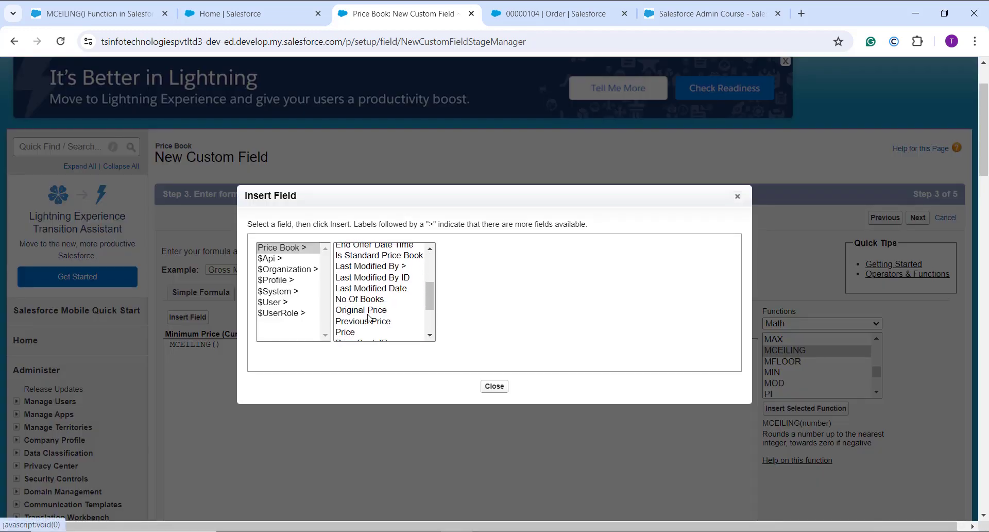
scroll(370, 317, "down", 2)
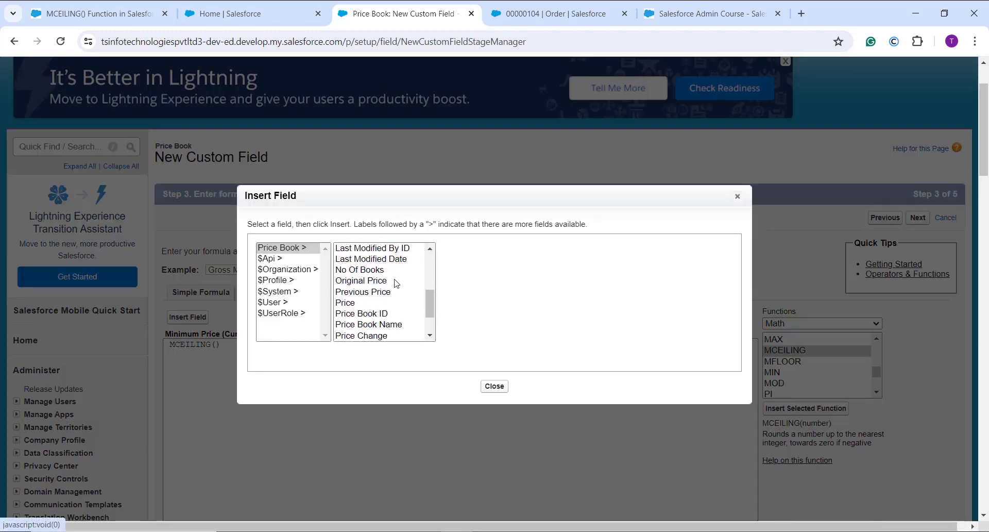
scroll(395, 283, "down", 1)
left_click(362, 320)
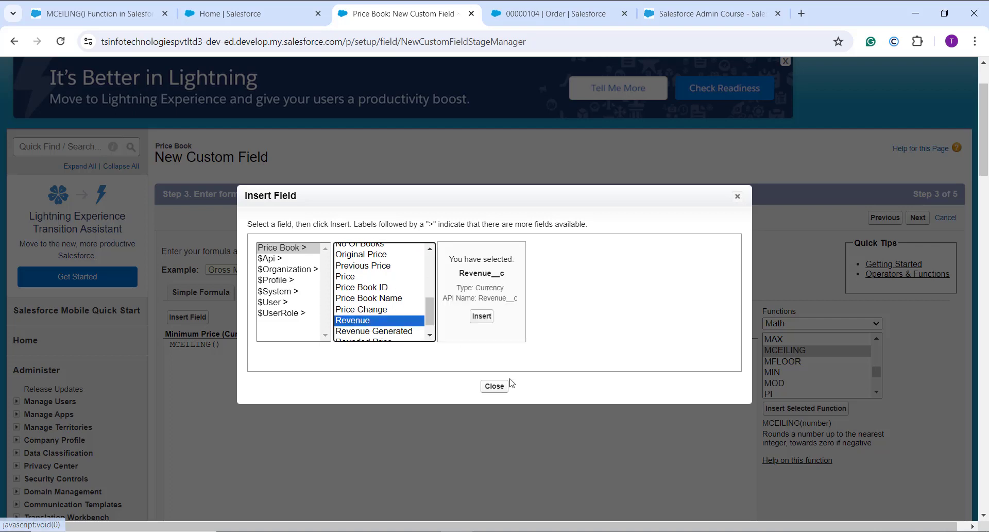
left_click(487, 318)
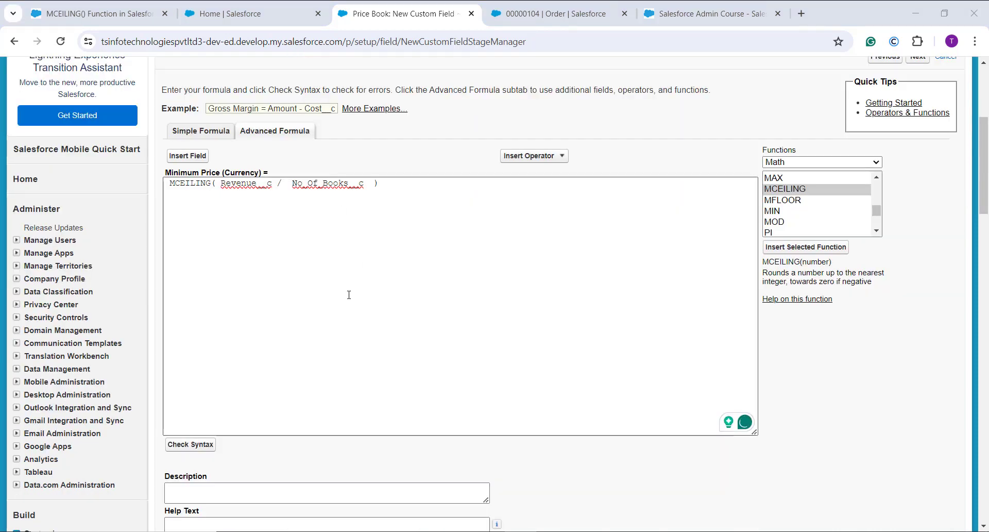
Step: Check the syntax of the Minimum Price formula and review its blank field handling options
left_click(195, 447)
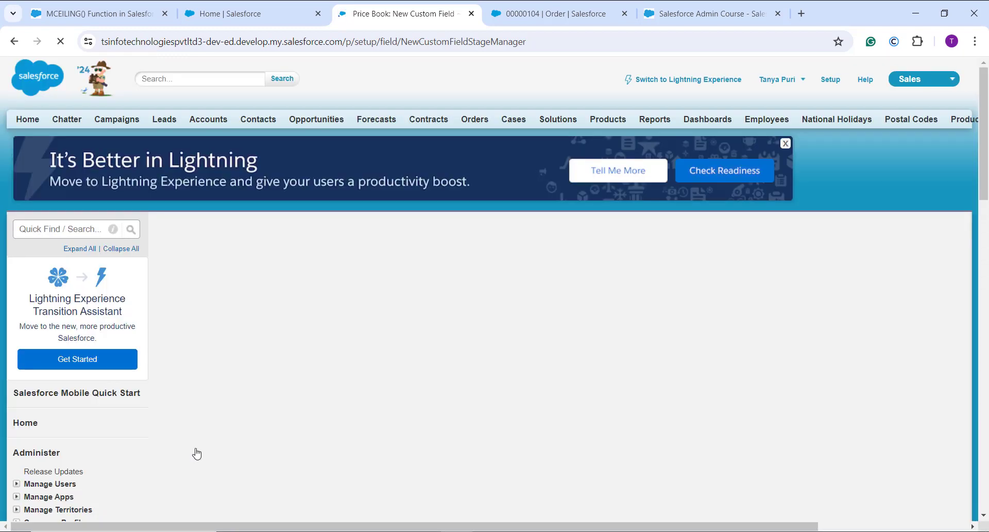
scroll(197, 454, "down", 5)
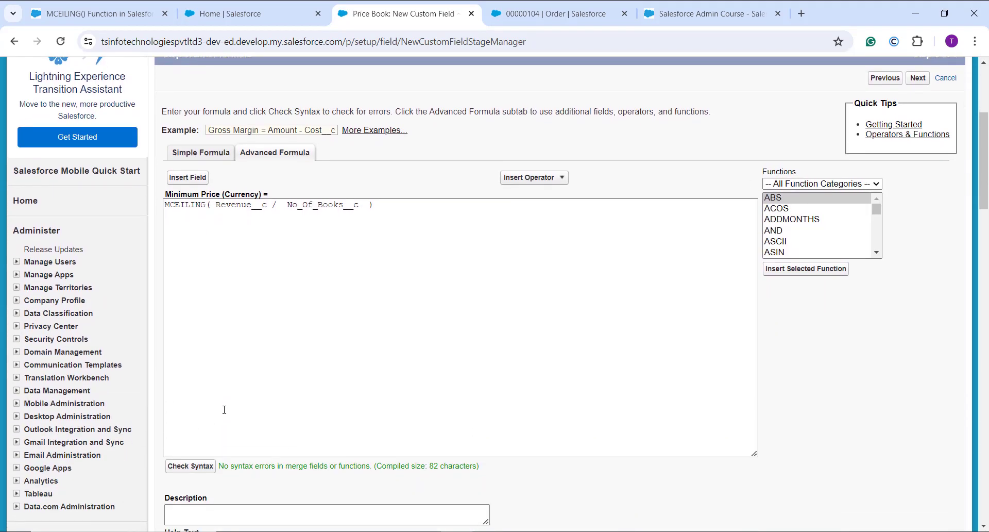
scroll(224, 410, "down", 1)
scroll(330, 387, "down", 3)
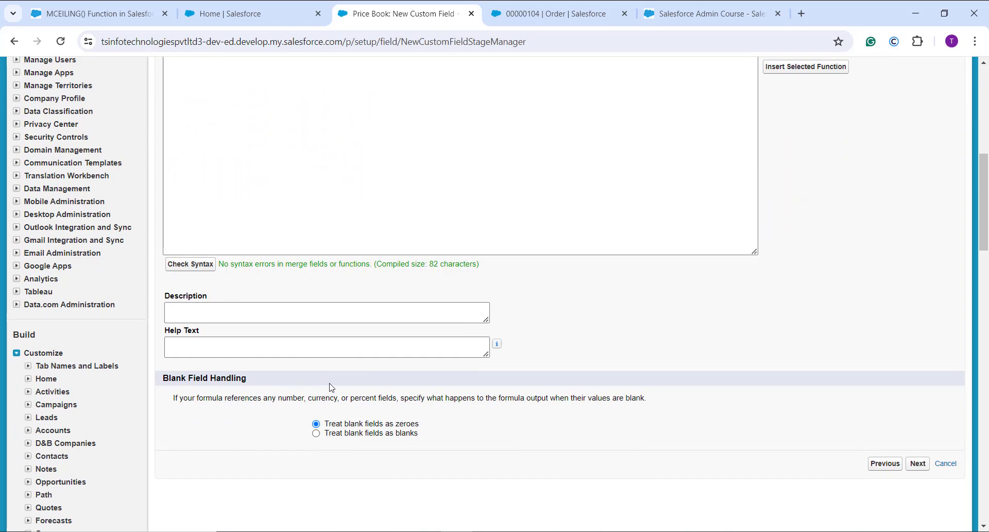
scroll(314, 392, "down", 1)
scroll(411, 358, "up", 6)
scroll(412, 357, "up", 1)
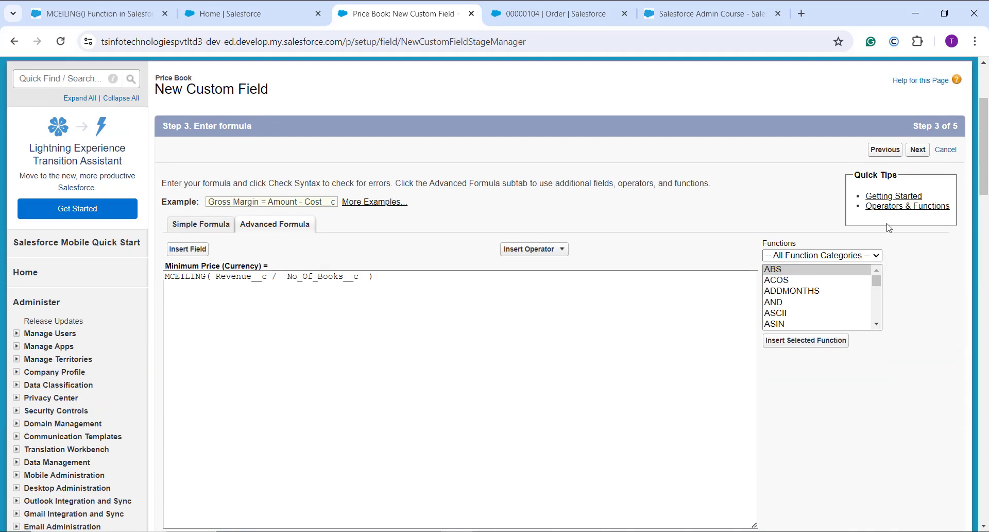
Step: Save the Minimum Price field with the default field-level security and the Price Book Layout
left_click(922, 149)
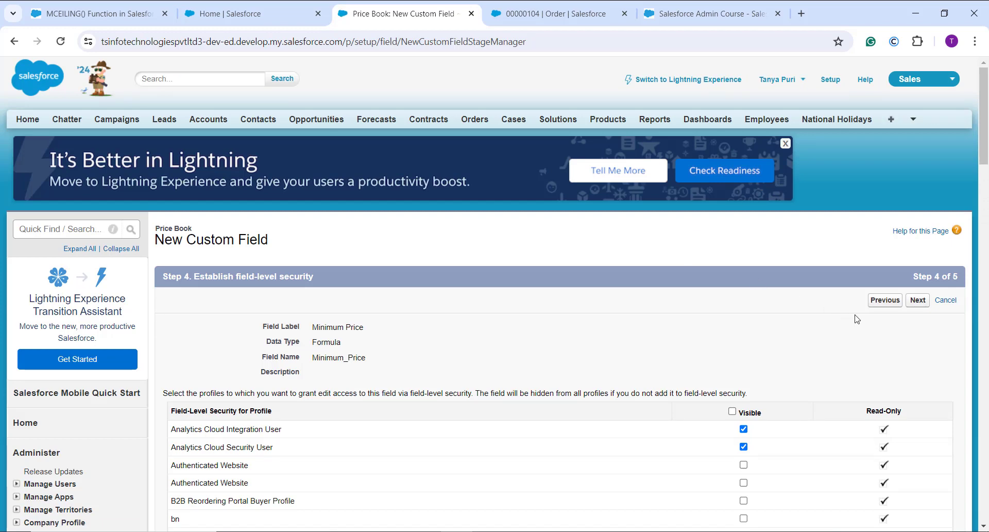
left_click(925, 303)
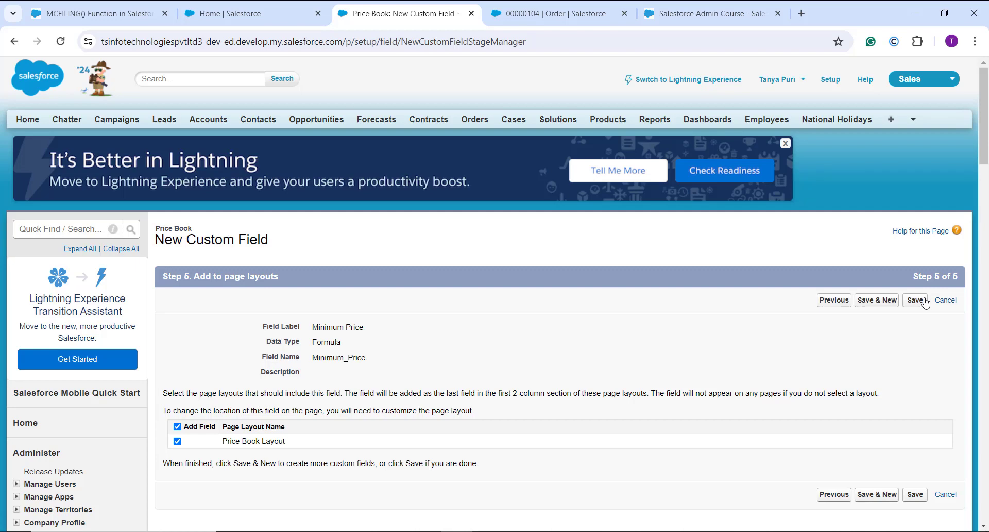
left_click(916, 303)
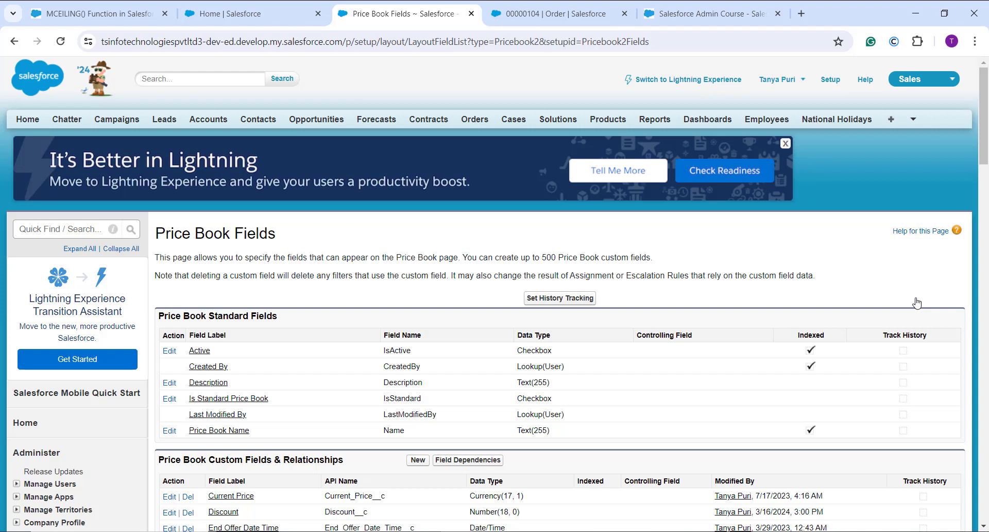
Step: Open the Standard Price Book record from the Price Books list found among all available tabs
left_click(891, 121)
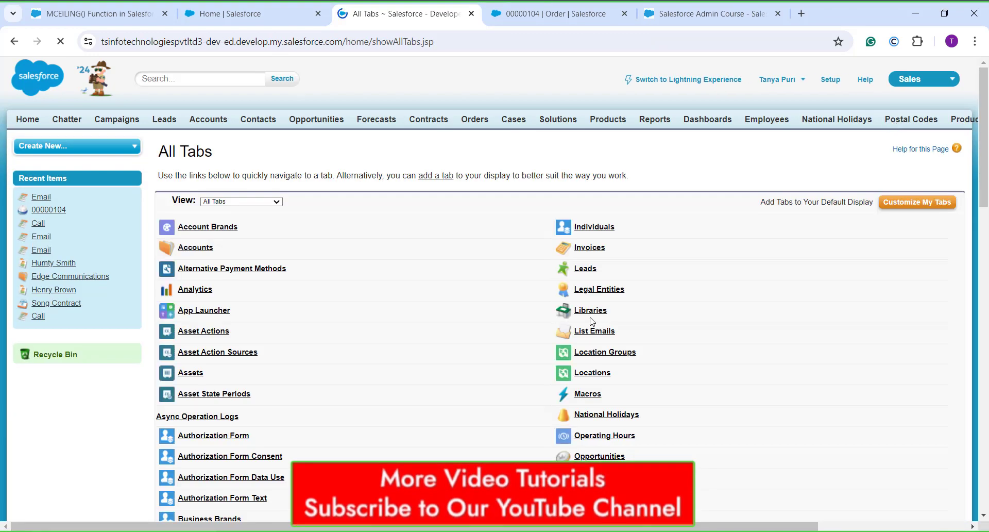
scroll(593, 321, "down", 1)
scroll(592, 321, "down", 10)
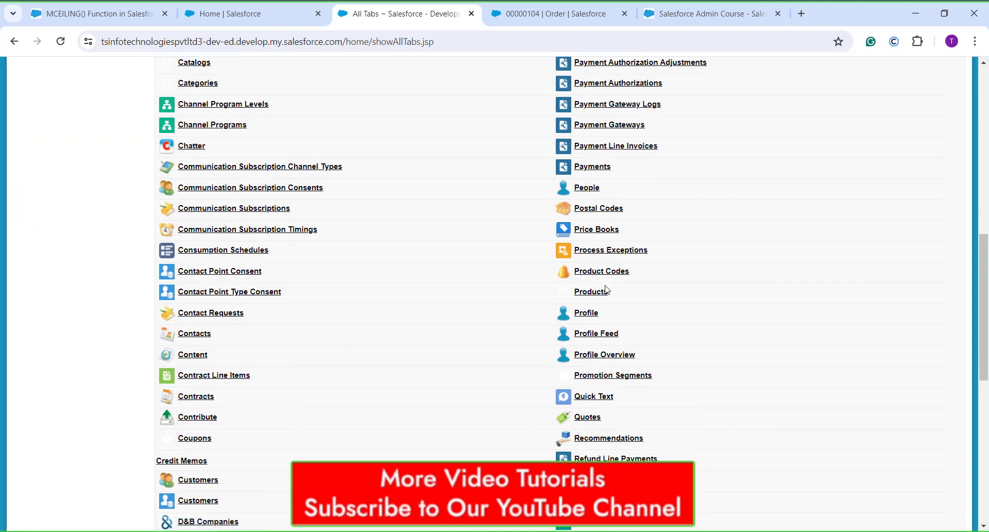
scroll(626, 355, "up", 2)
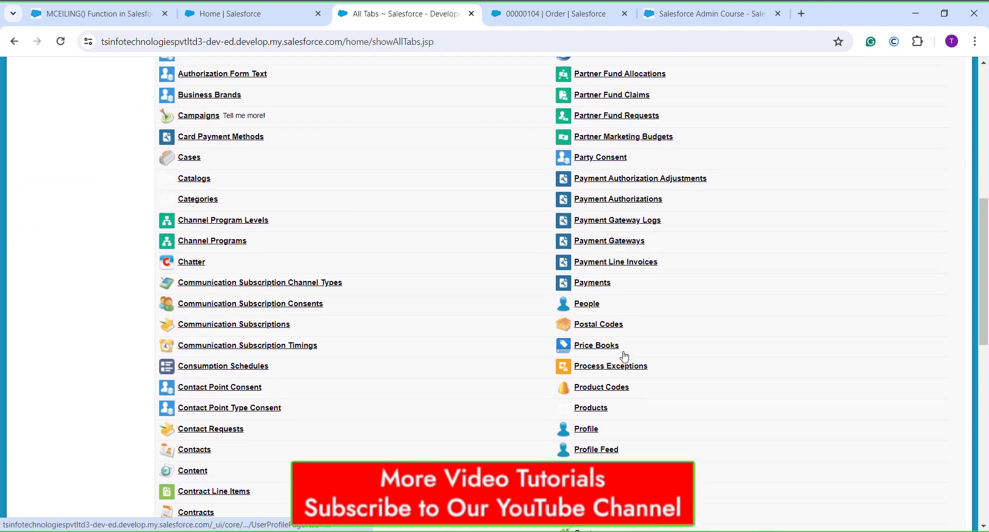
scroll(625, 355, "up", 4)
scroll(618, 308, "down", 5)
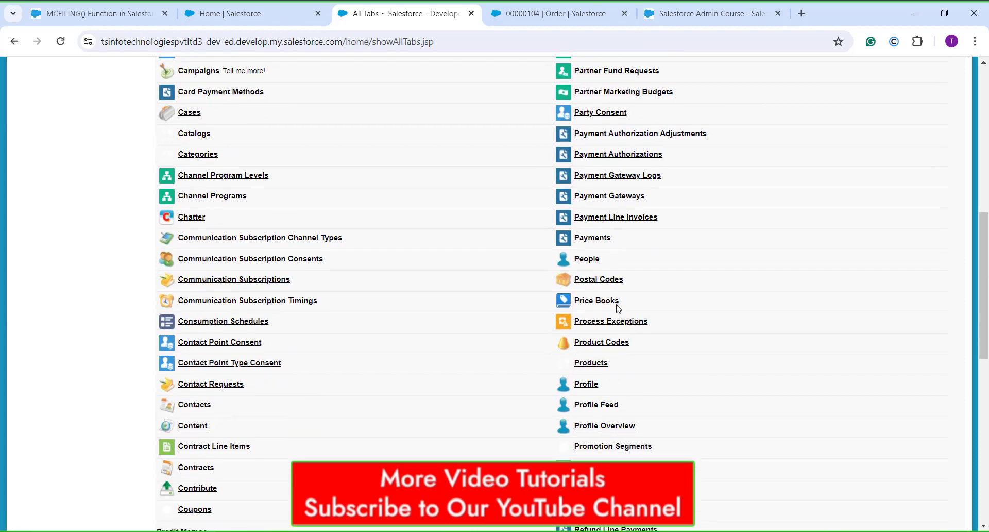
left_click(613, 303)
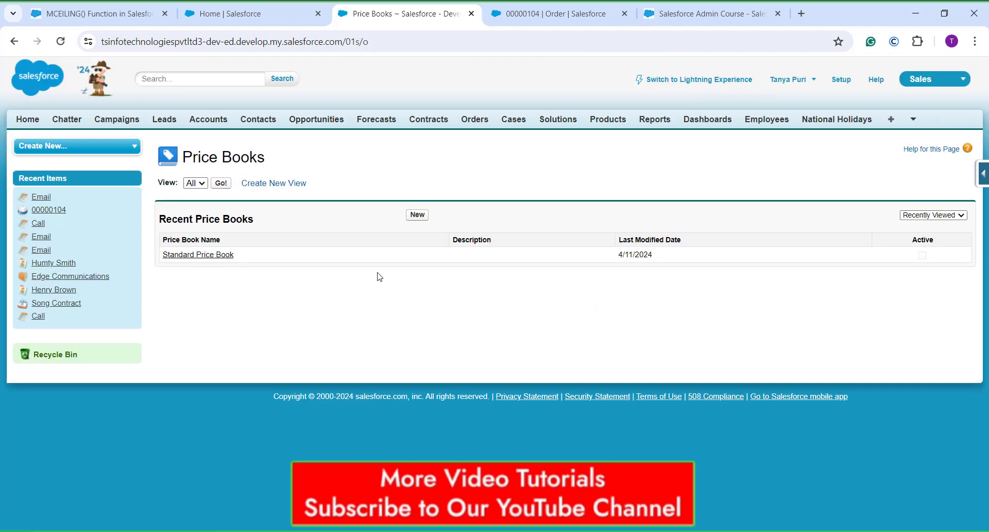
left_click(204, 254)
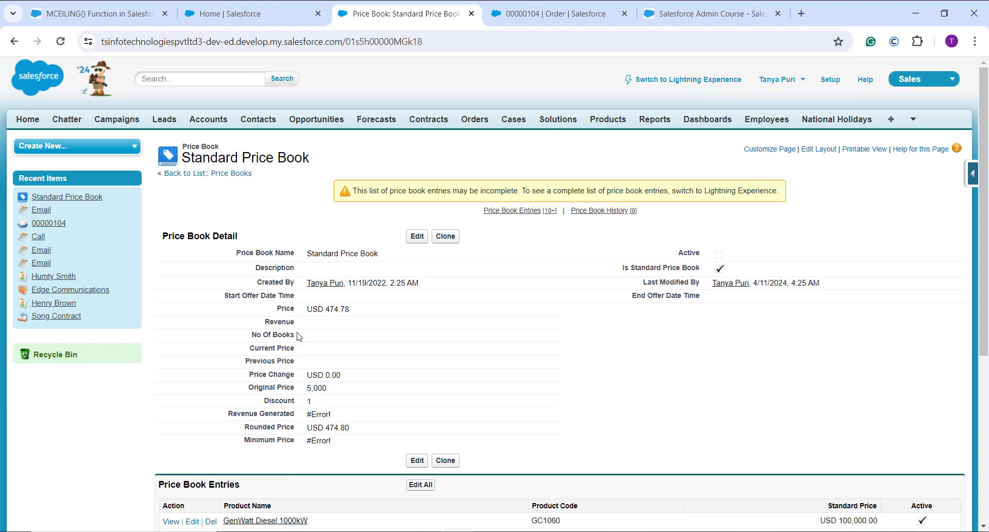
Step: Set the Standard Price Book's Revenue to 5000.78 and No Of Books to 26, and save the record
left_click(554, 323)
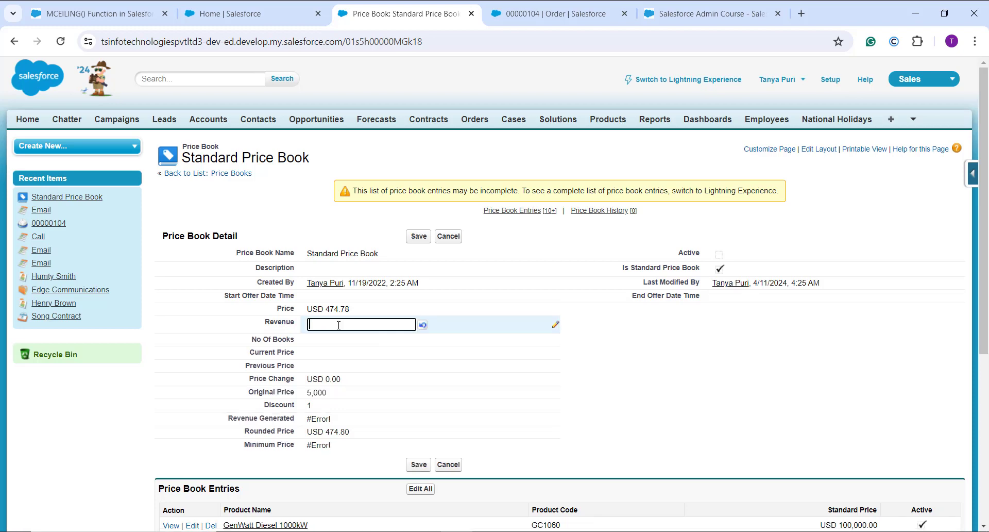
type("5000.78")
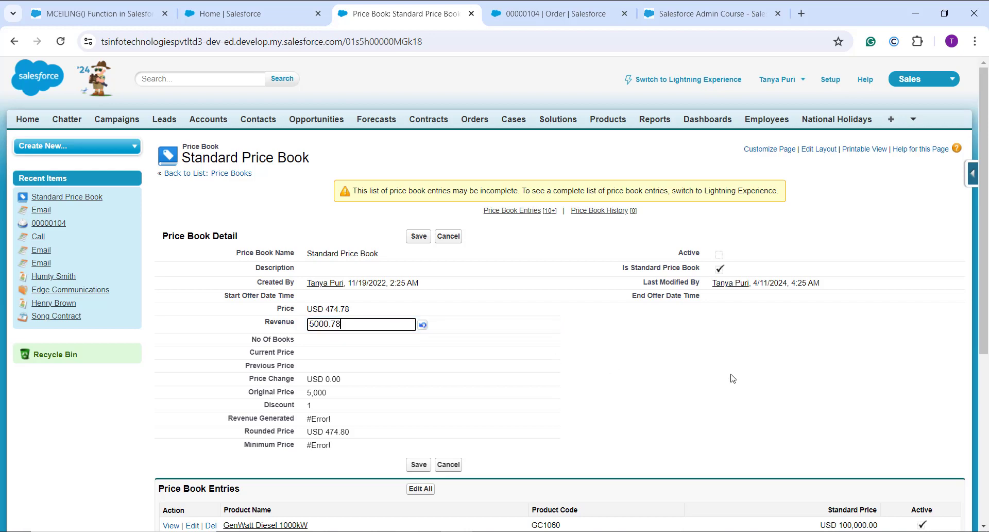
left_click(338, 342)
double_click(338, 342)
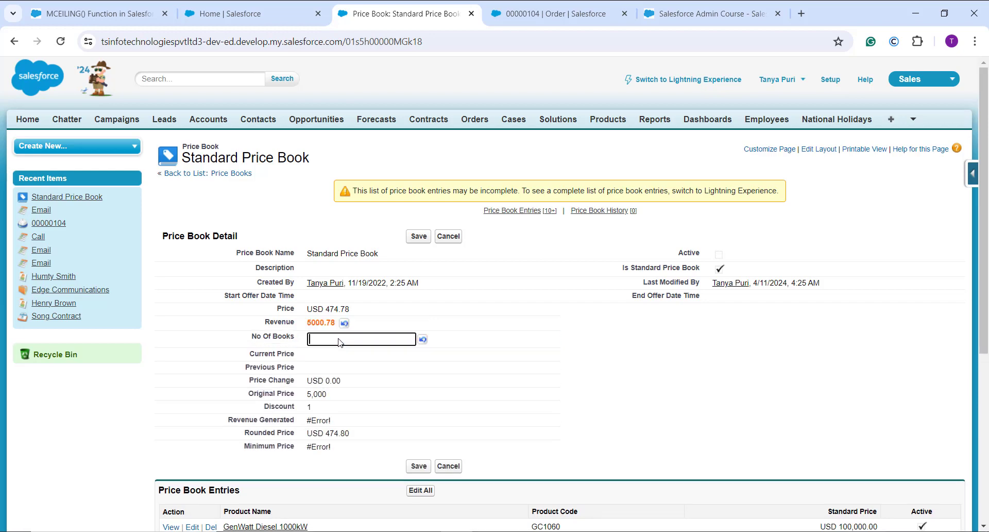
type("26")
left_click(419, 236)
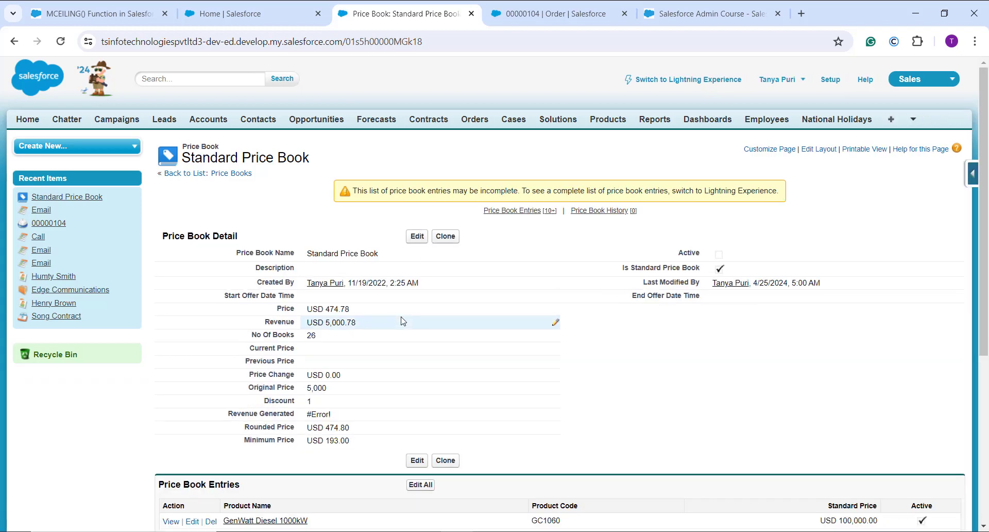